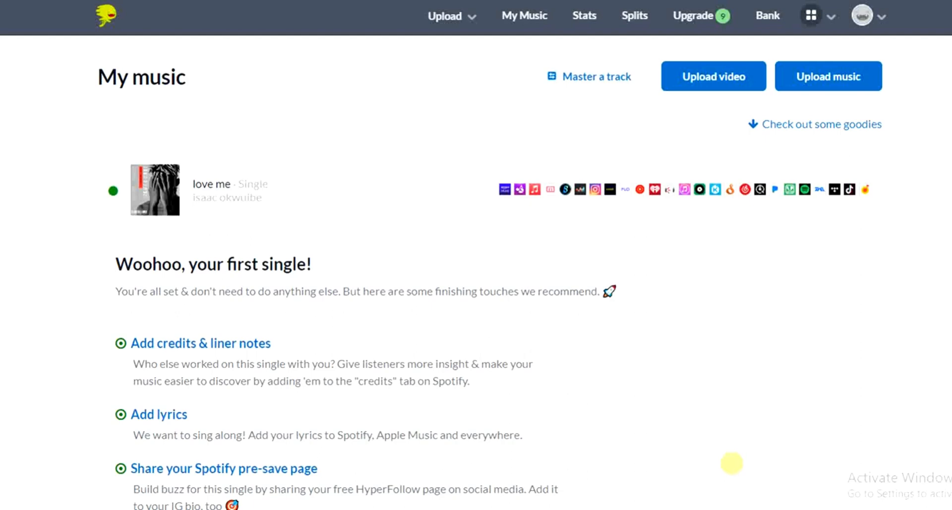
Step: Start a new music upload and review the services, song count and previous-release settings of its form
click(831, 84)
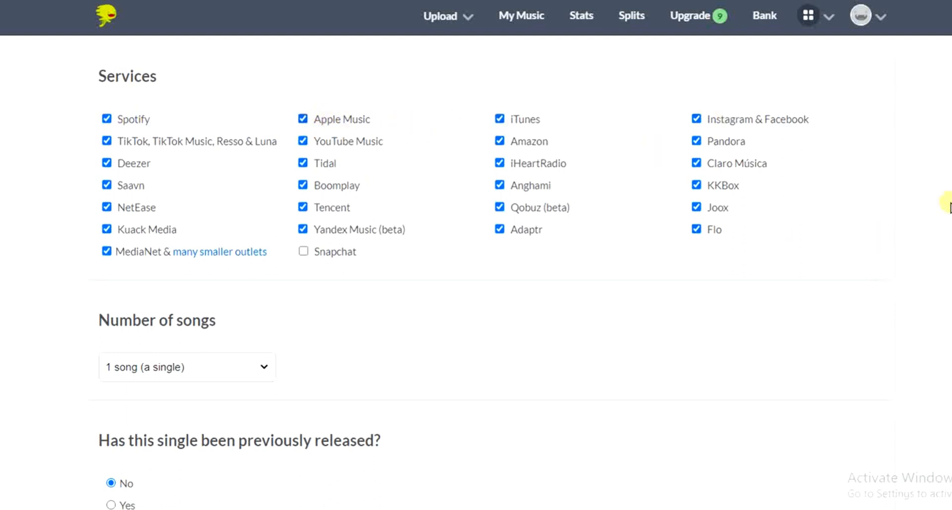
scroll(949, 171, down, 3)
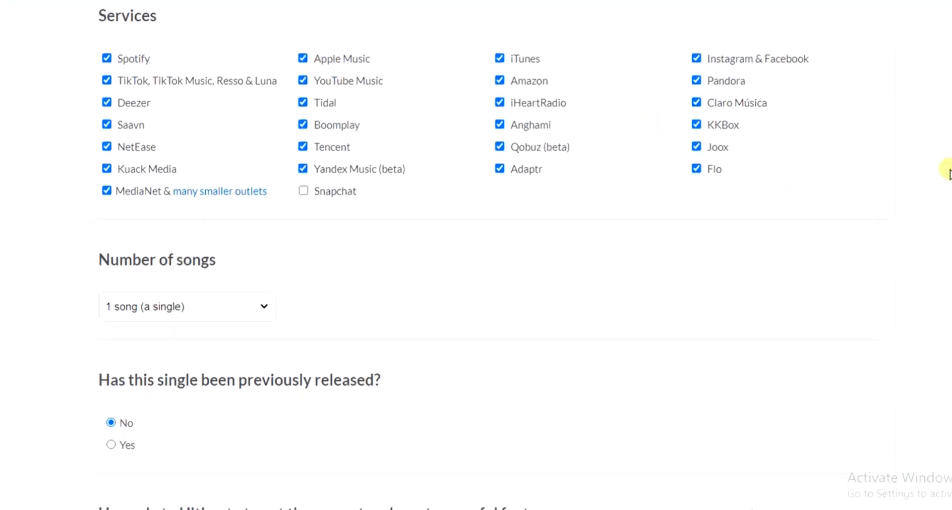
scroll(948, 171, down, 8)
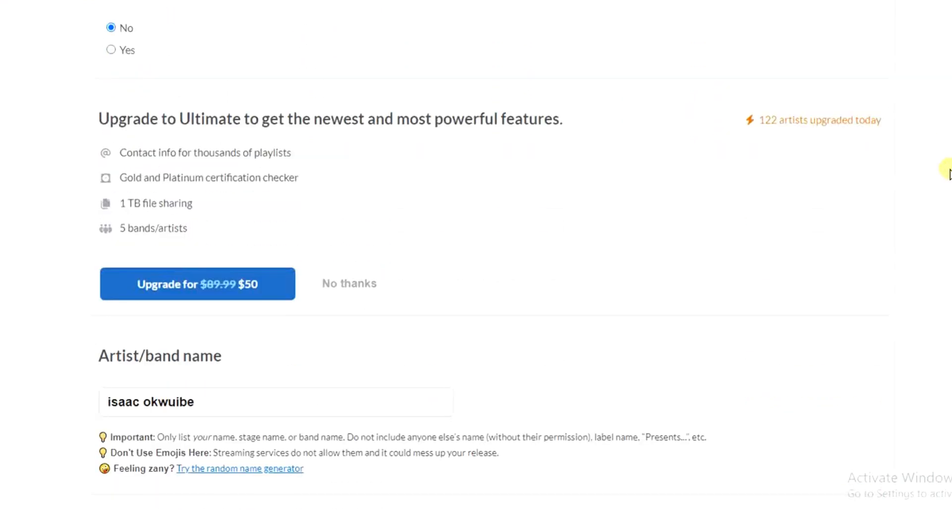
scroll(948, 172, down, 4)
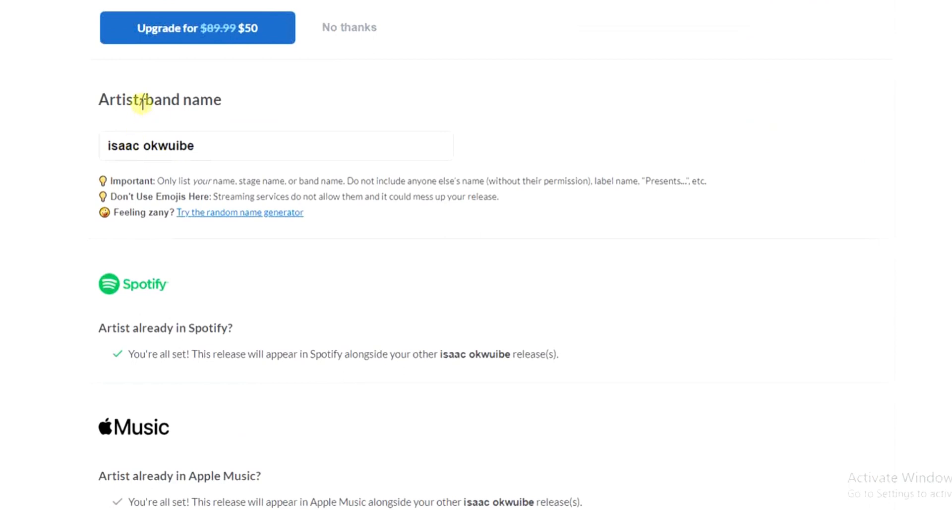
Step: Replace the pre-filled artist/band name with the new stage name
click(237, 141)
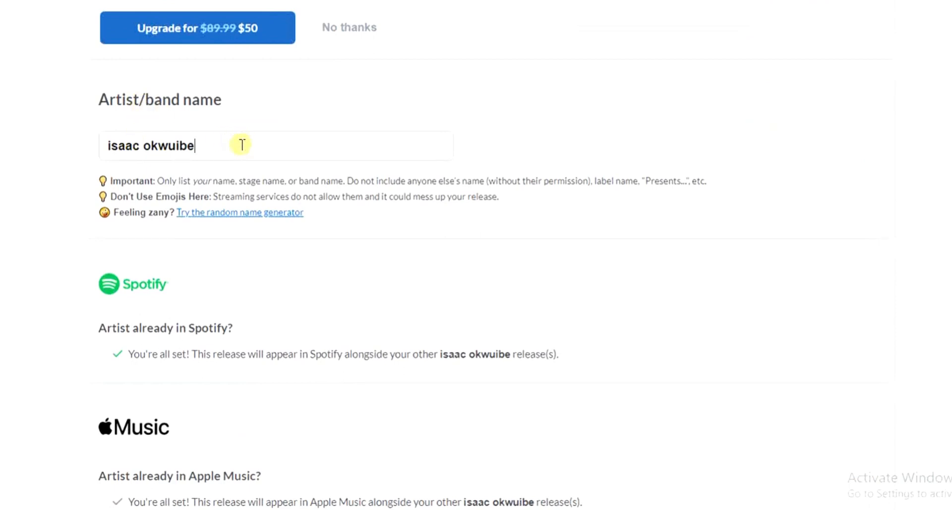
key(BackSpace)
key(BackSpace)
key(BackSpace)
key(BackSpace)
key(BackSpace)
key(BackSpace)
key(BackSpace)
key(BackSpace)
key(BackSpace)
key(BackSpace)
key(BackSpace)
key(BackSpace)
key(BackSpace)
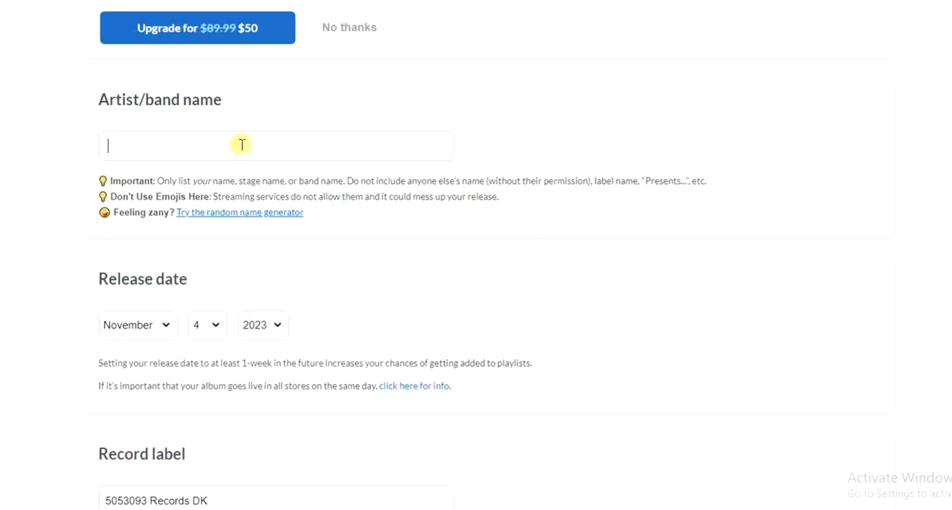
text(i)
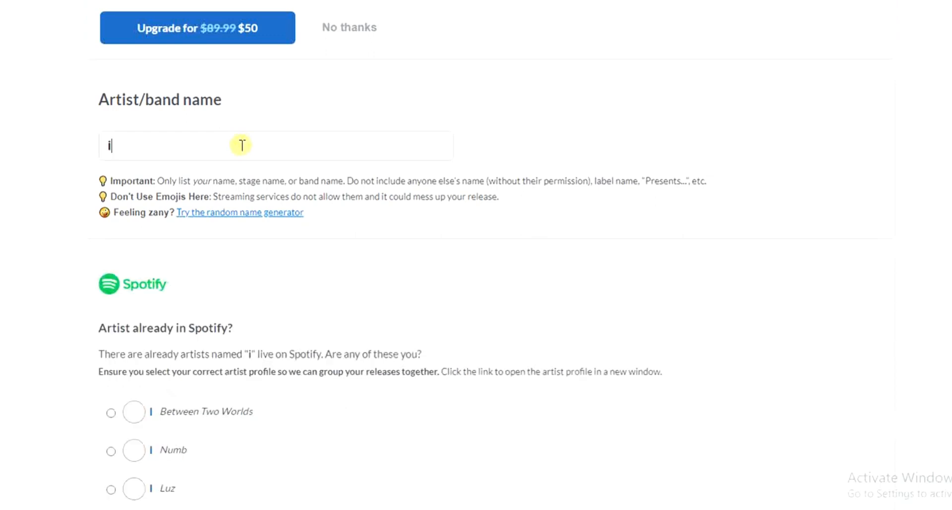
text(saaa)
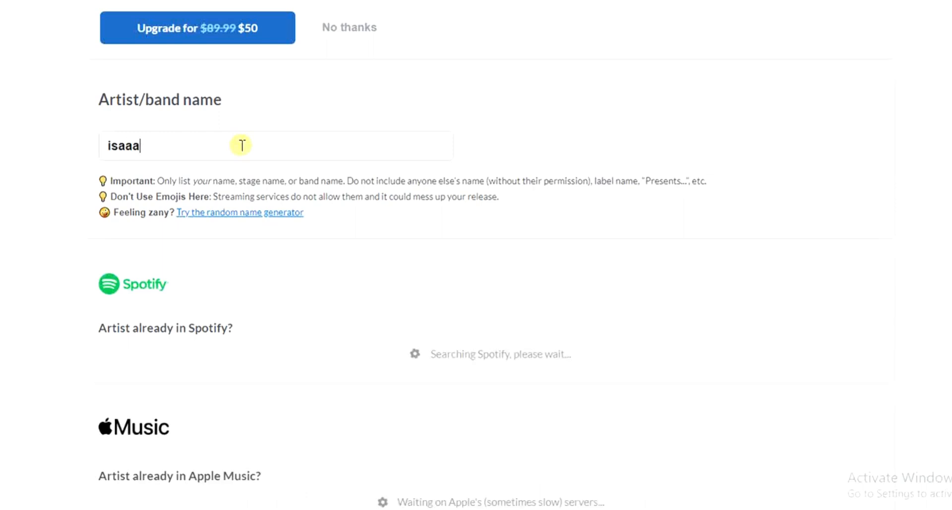
key(BackSpace)
text(coo)
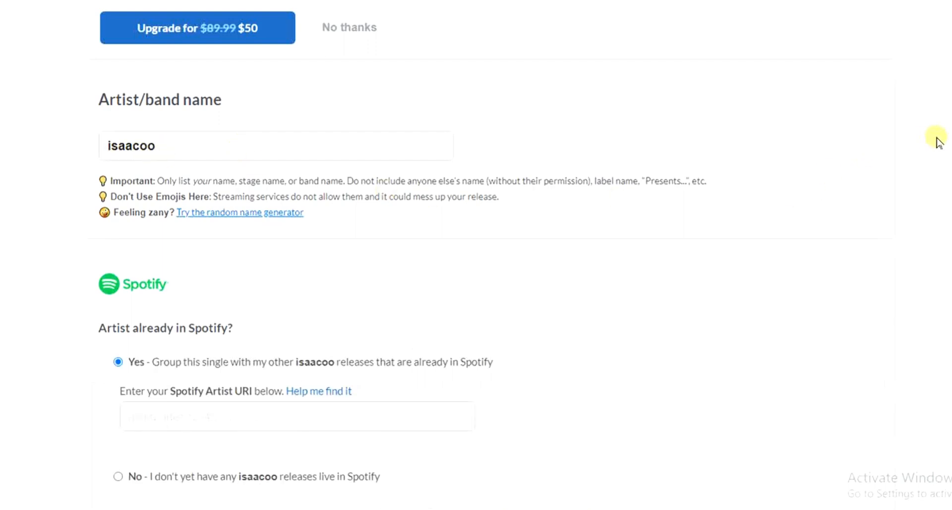
Step: Answer No for Spotify, stating that the artist has no releases live there yet
scroll(940, 141, down, 1)
scroll(940, 140, down, 3)
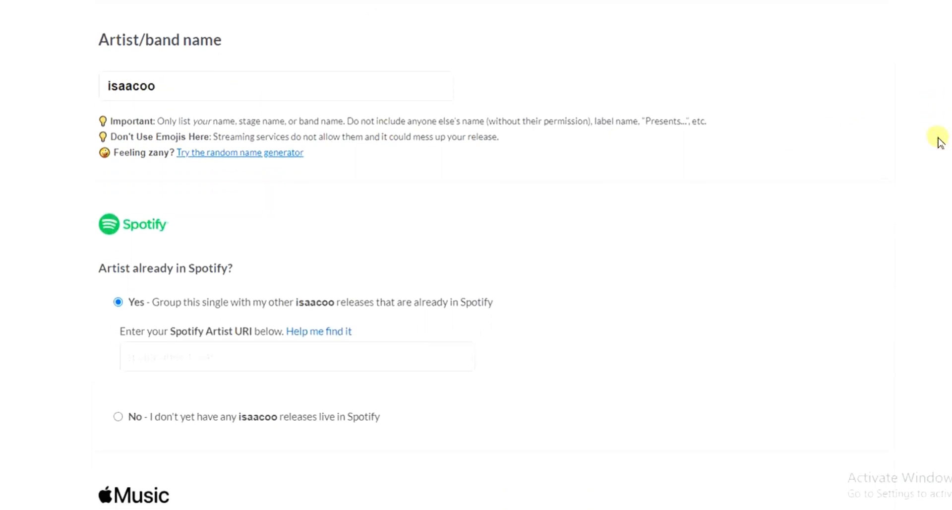
scroll(940, 141, down, 3)
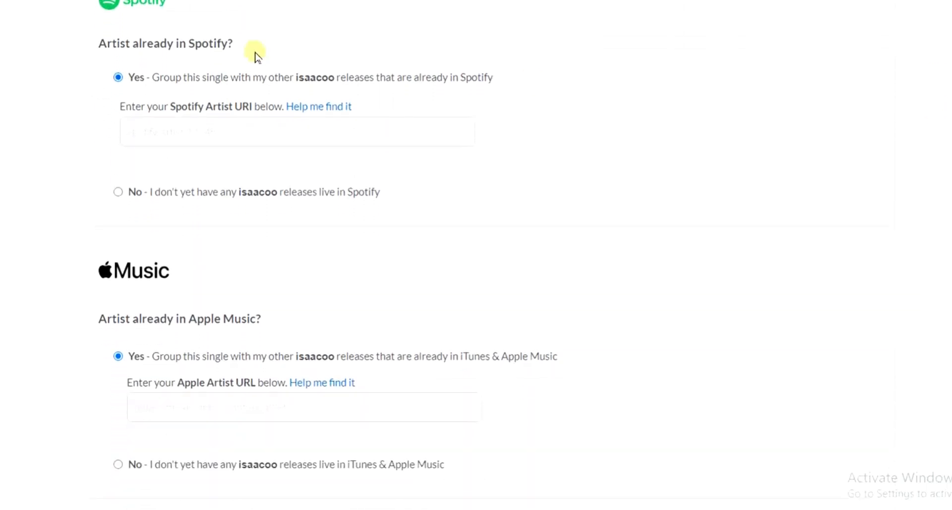
click(118, 192)
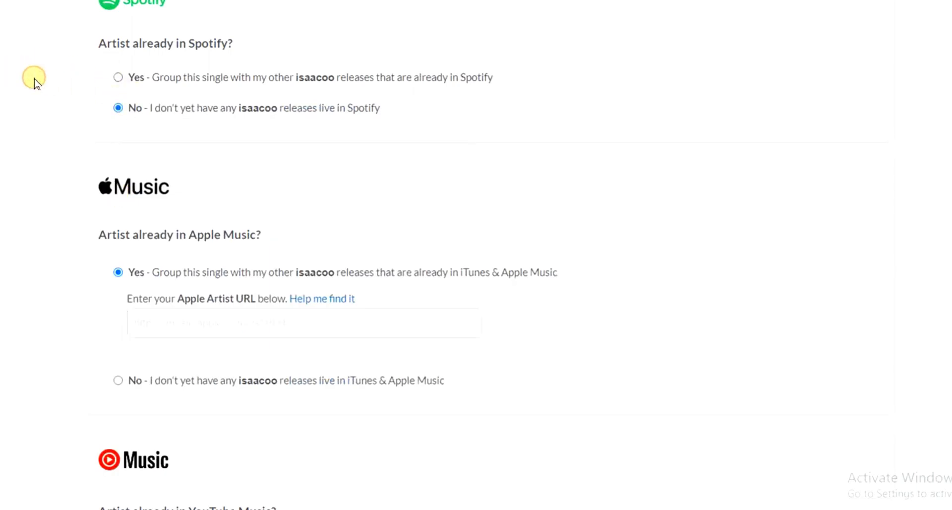
Step: Answer No for Apple Music, stating that the artist has no releases live in iTunes and Apple Music yet
scroll(34, 79, up, 2)
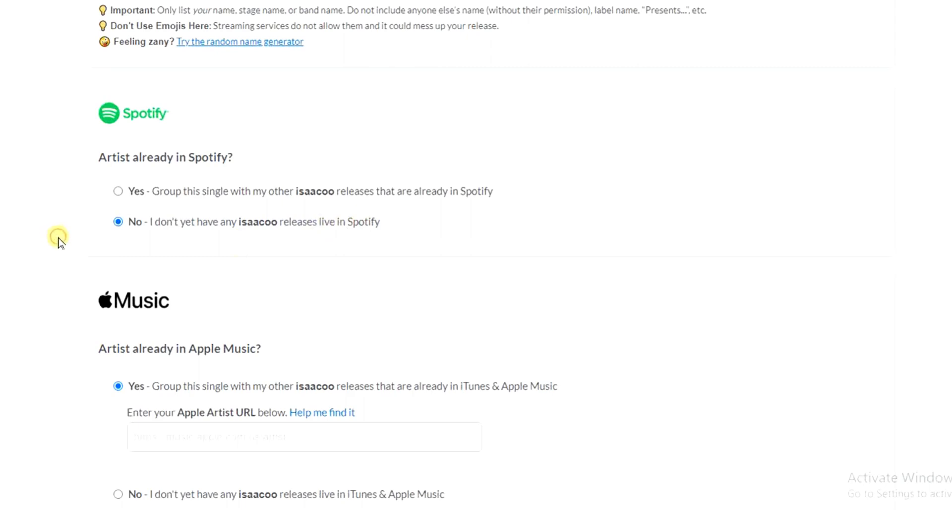
scroll(59, 241, down, 1)
scroll(58, 241, down, 4)
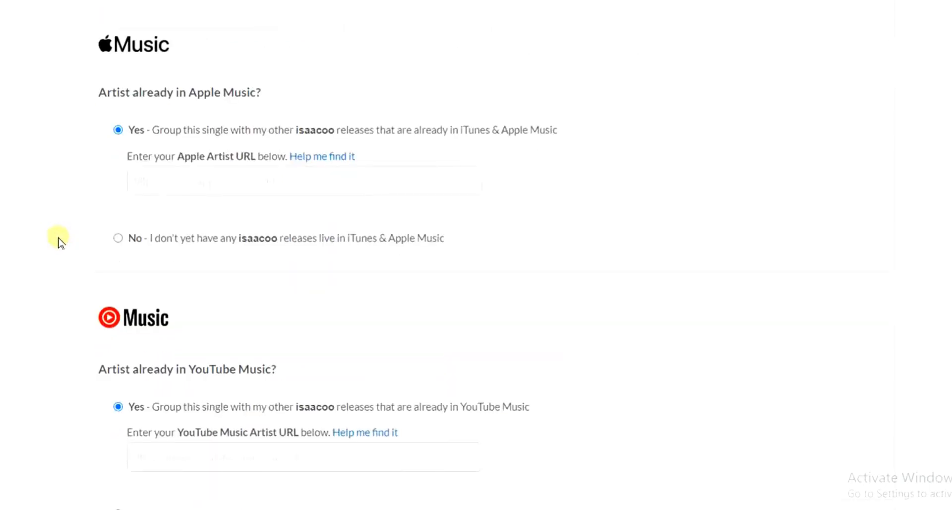
scroll(59, 241, down, 1)
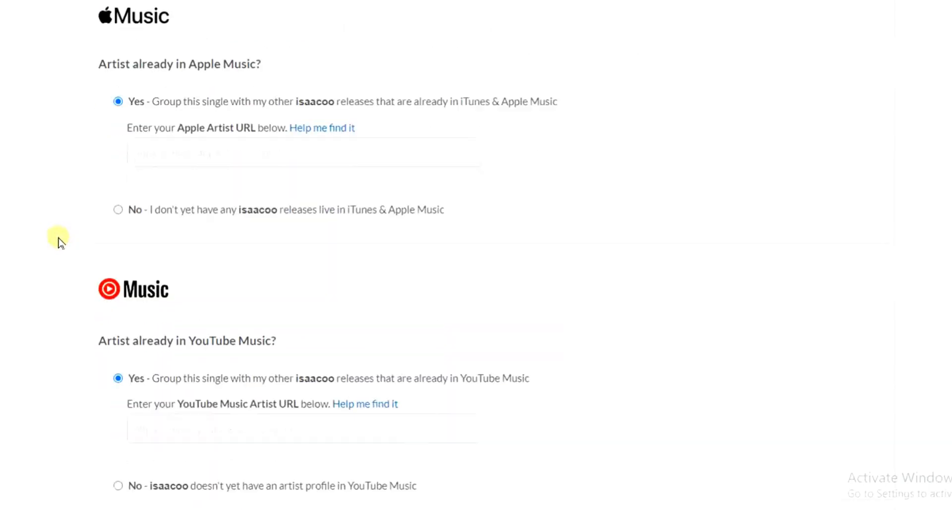
click(120, 209)
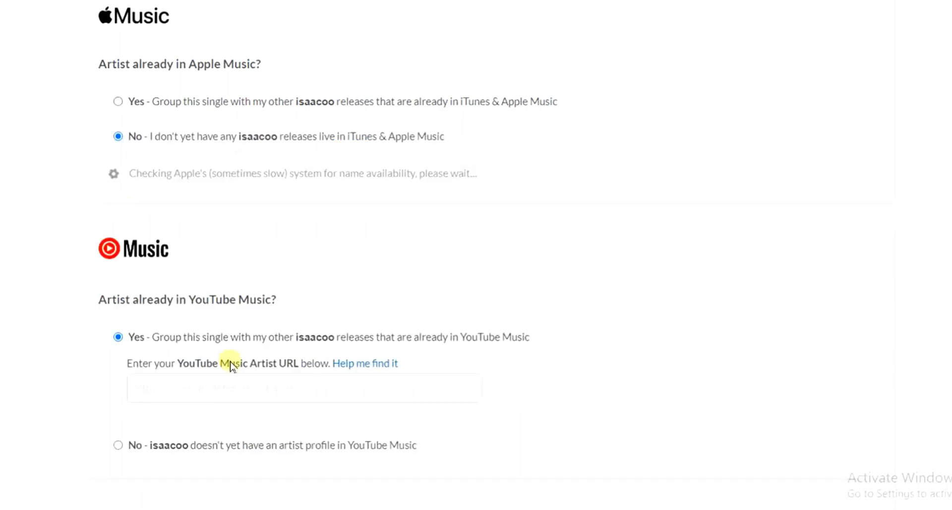
Step: Answer No for YouTube Music, stating that the artist has no artist profile there yet
click(119, 445)
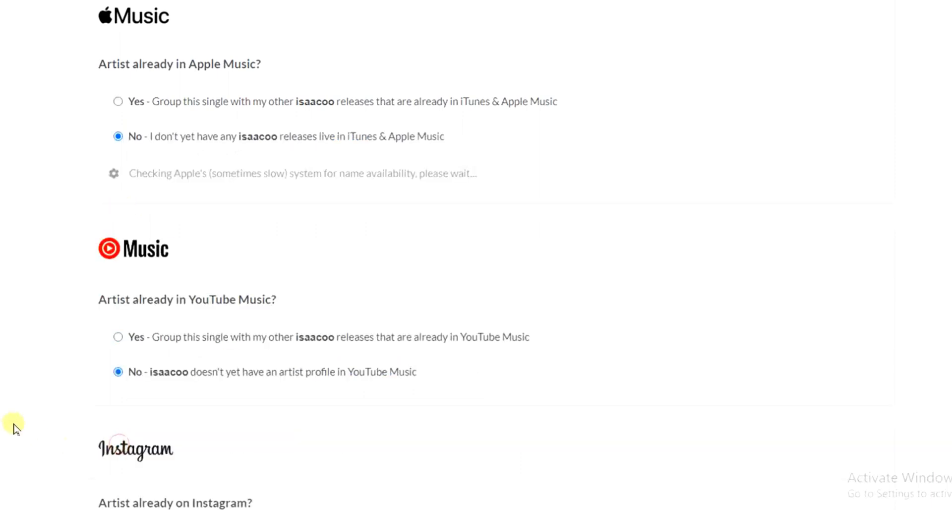
key(Down)
key(Down)
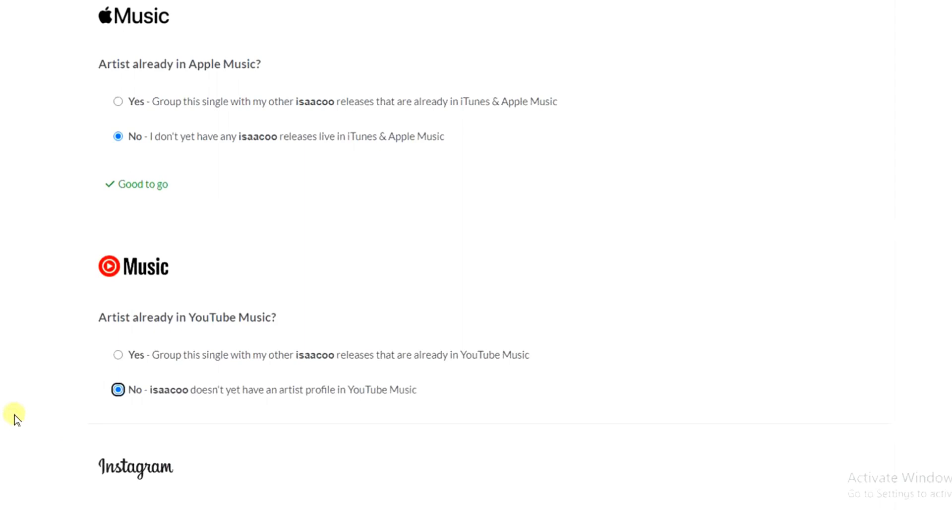
click(50, 383)
Step: Answer No for both Instagram and Facebook, stating that the artist has no profile on either yet
scroll(50, 383, down, 1)
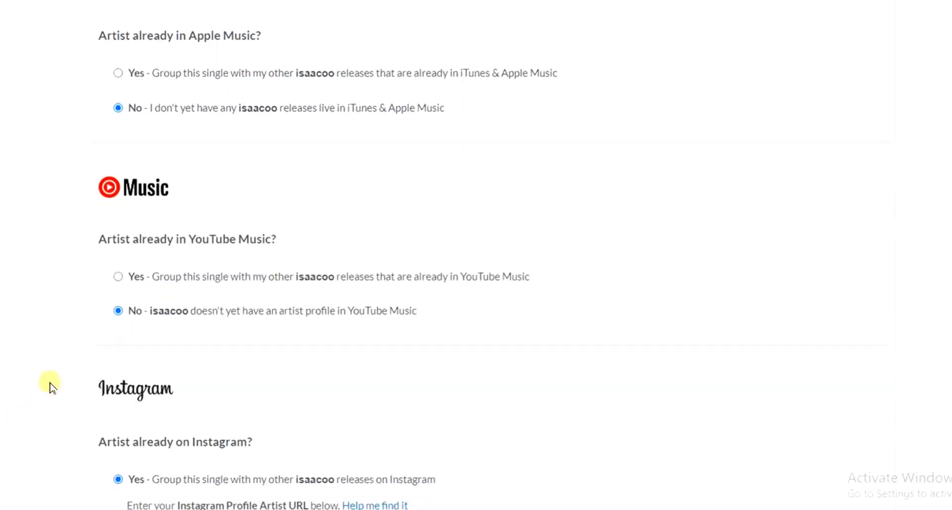
scroll(50, 383, down, 6)
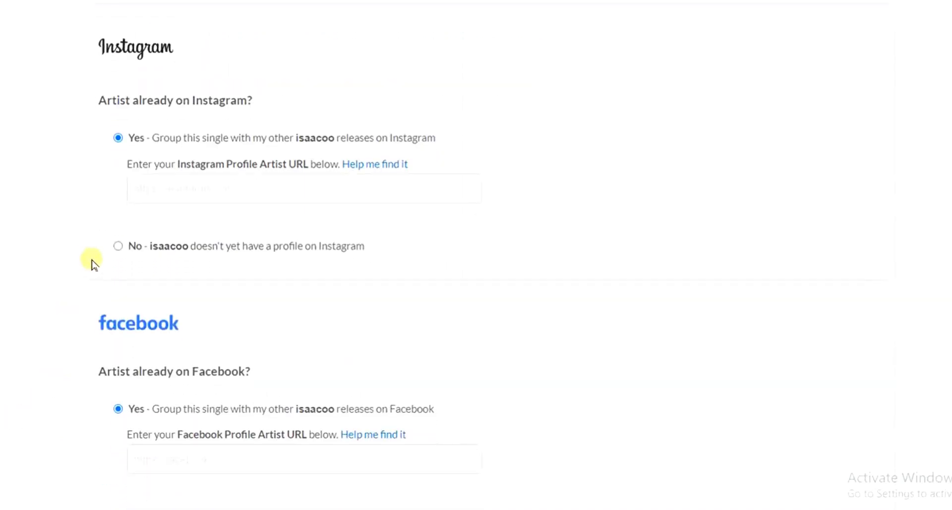
click(118, 246)
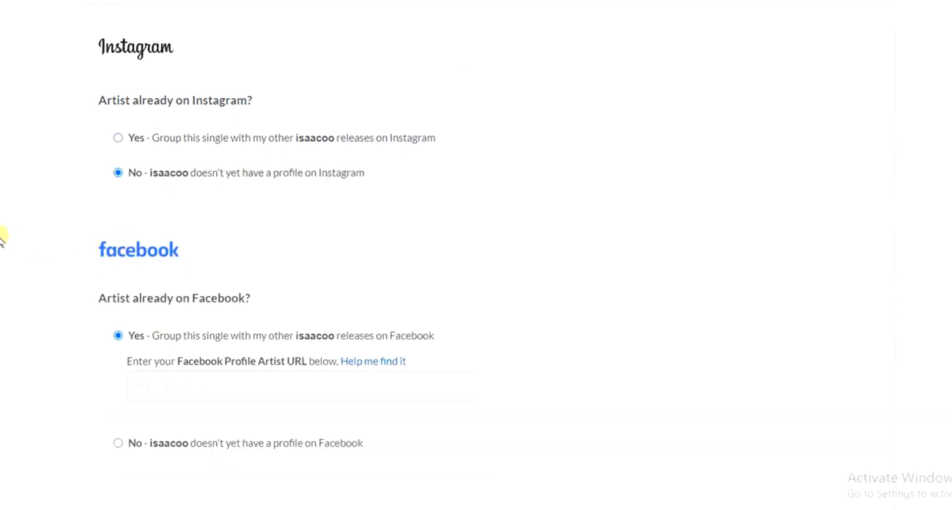
scroll(2, 237, down, 1)
scroll(1, 238, down, 3)
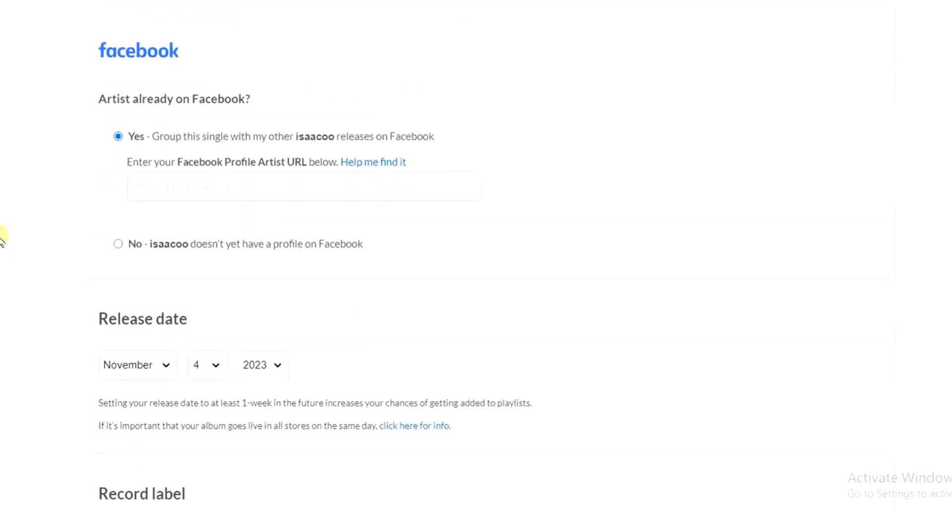
click(118, 243)
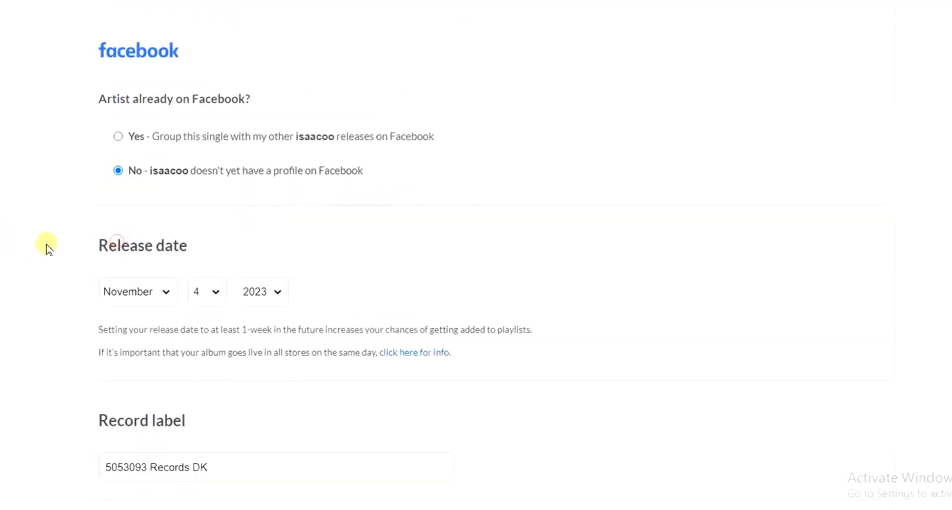
Step: Set both the primary genre and the optional secondary genre to Afrobeat
scroll(6, 235, down, 4)
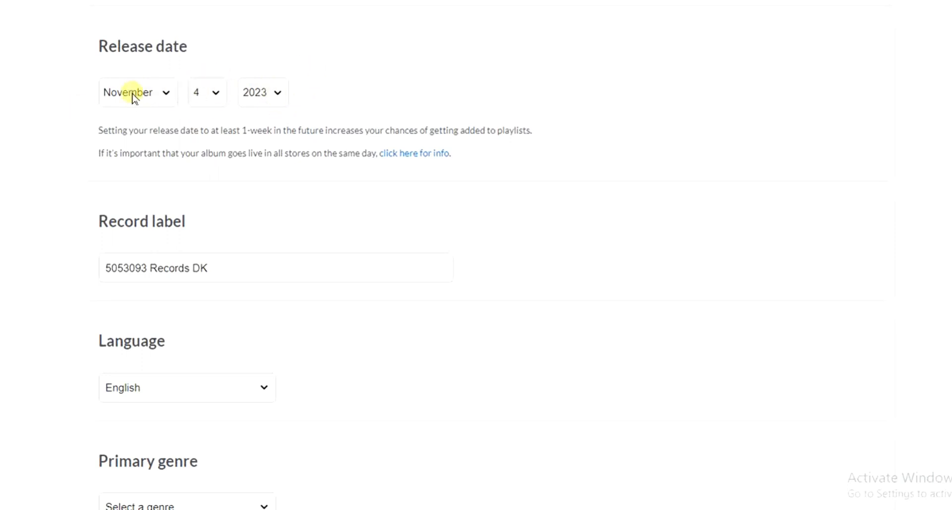
scroll(62, 94, down, 5)
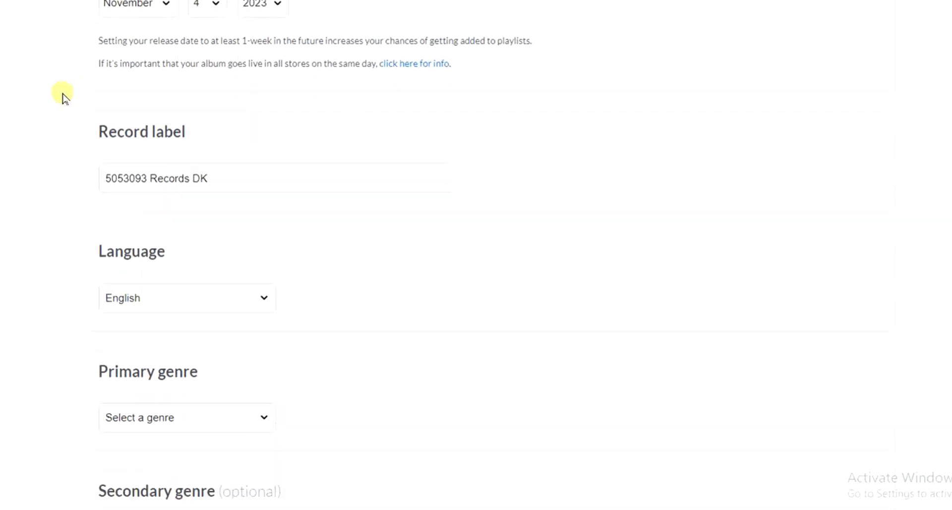
scroll(63, 94, down, 2)
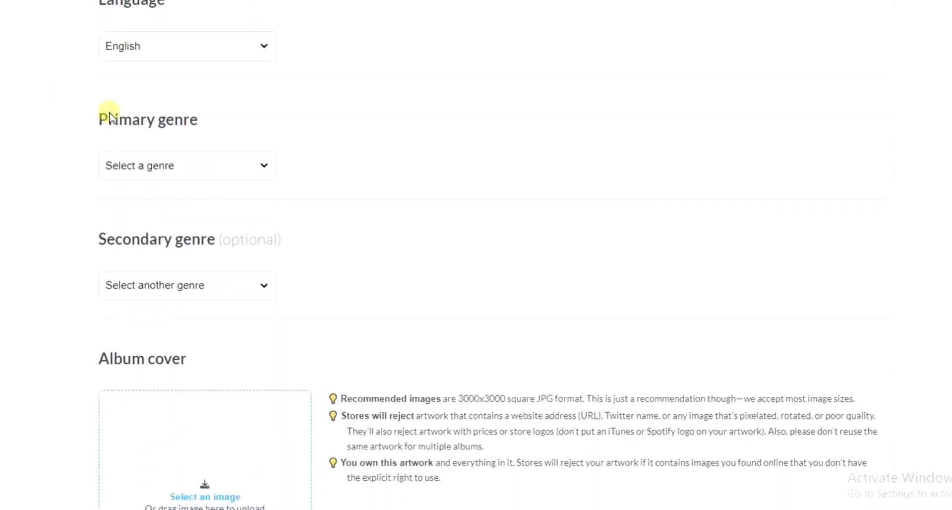
click(256, 168)
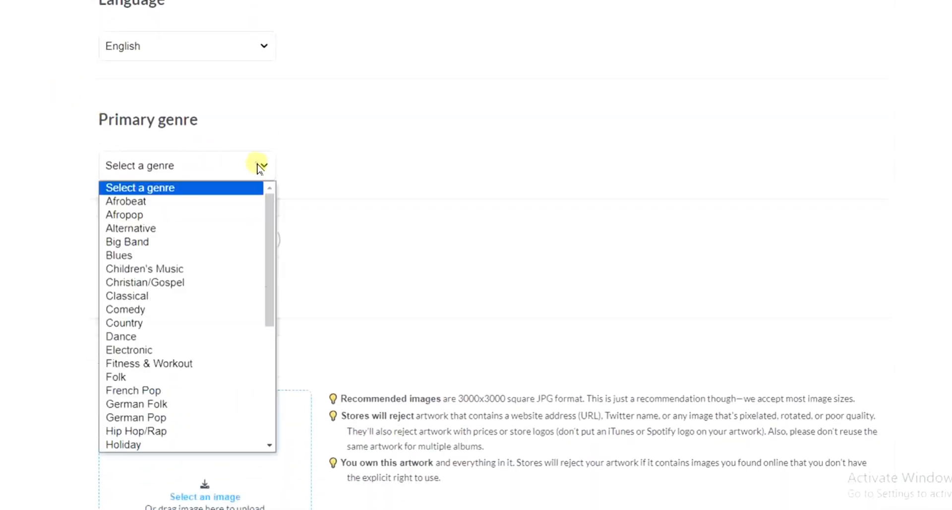
click(150, 203)
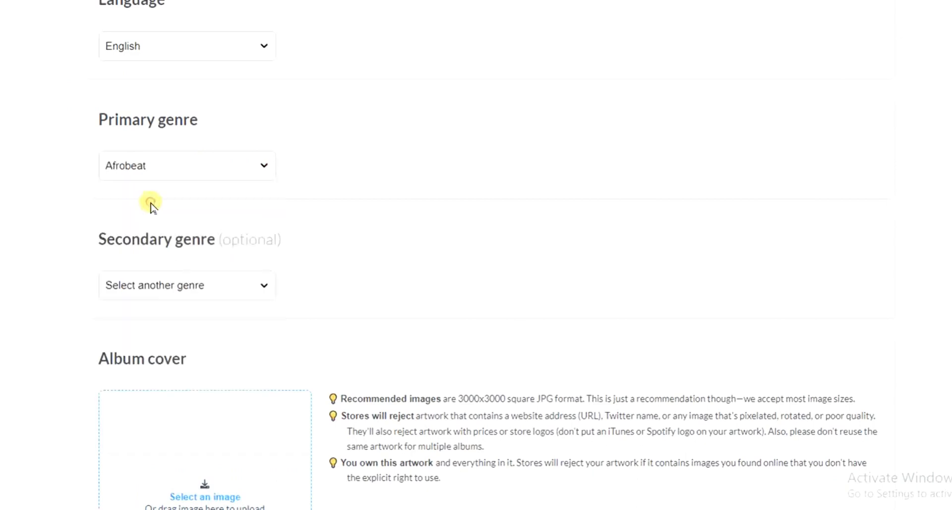
click(267, 293)
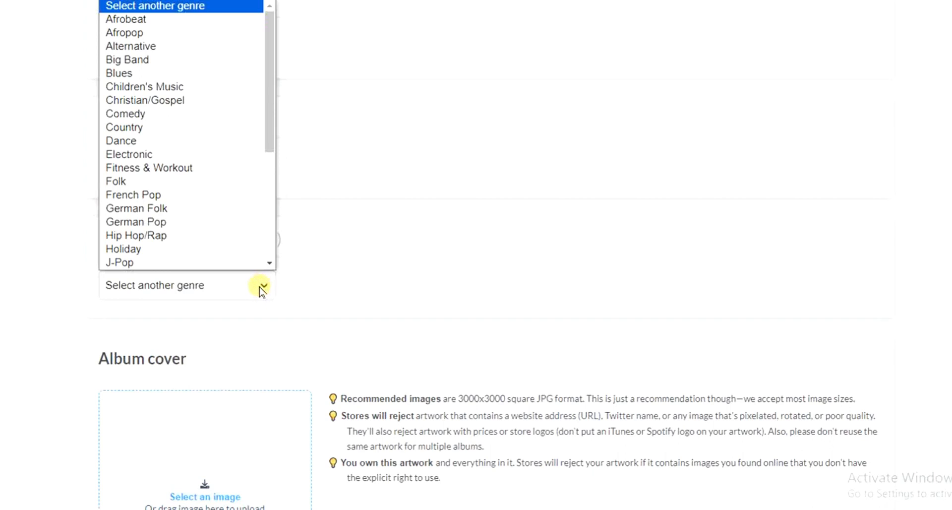
click(212, 22)
Step: Upload the JPG image "Untitled design (1)" as the album cover
scroll(476, 255, down, 6)
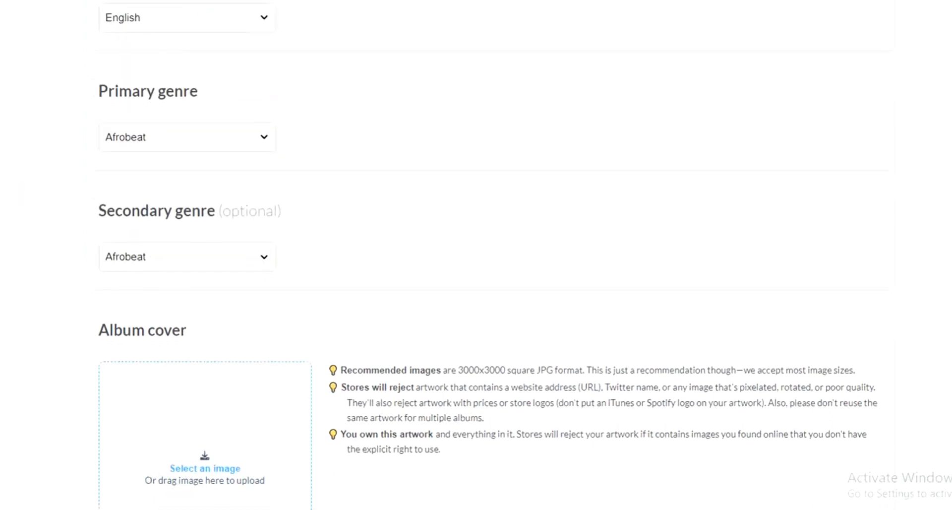
scroll(476, 255, down, 2)
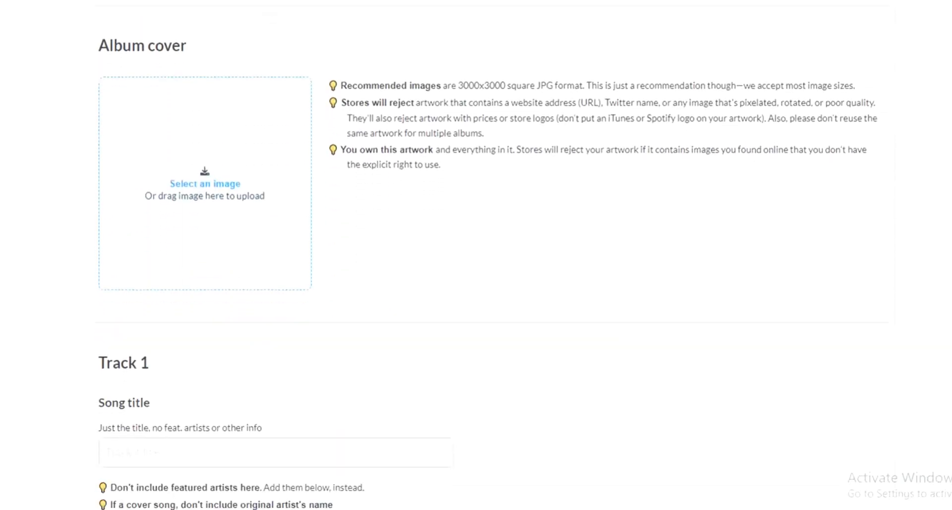
scroll(477, 254, up, 1)
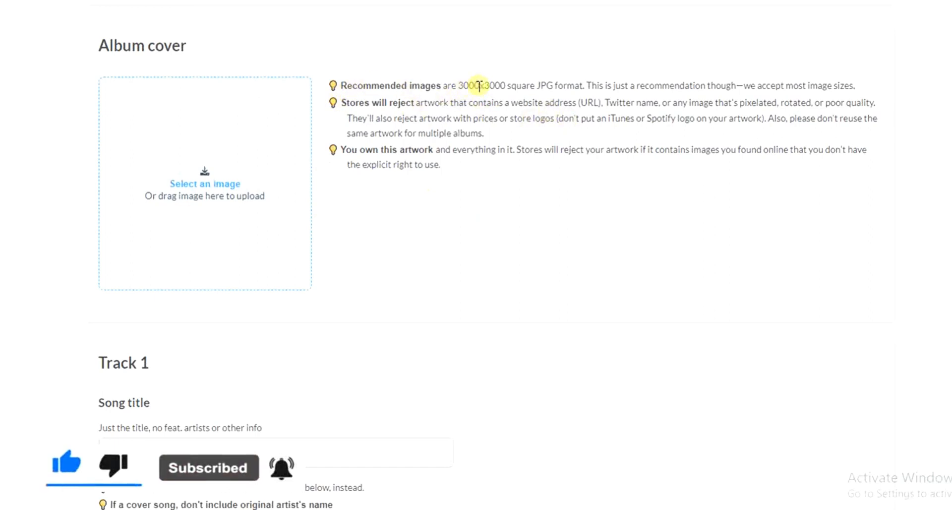
click(204, 181)
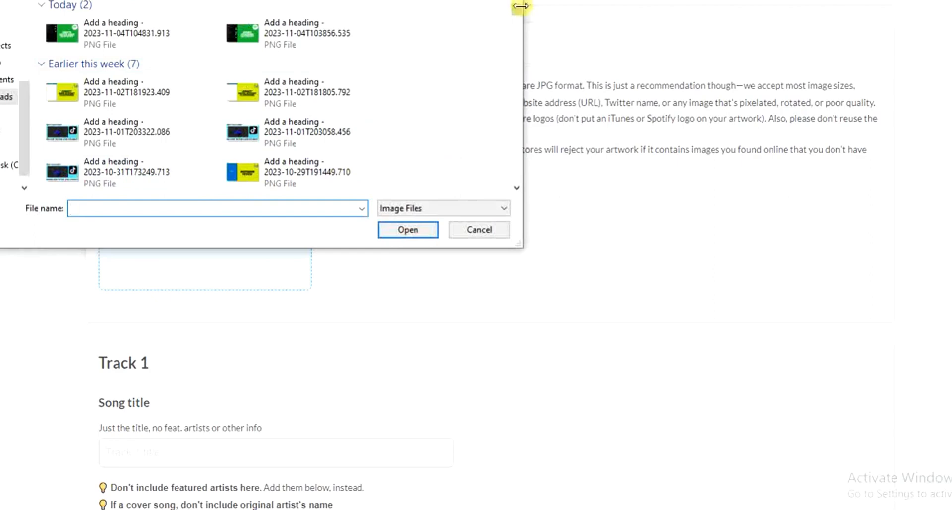
drag(519, 10, 518, 59)
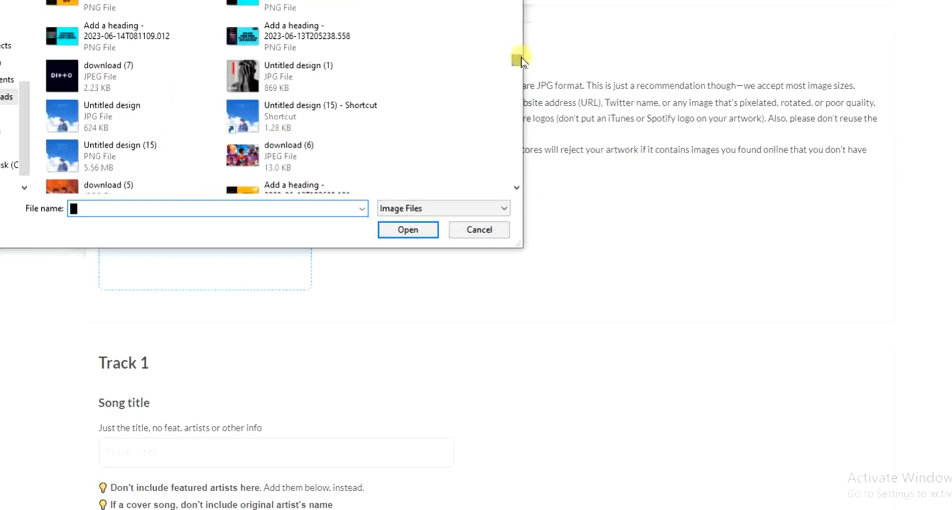
click(298, 68)
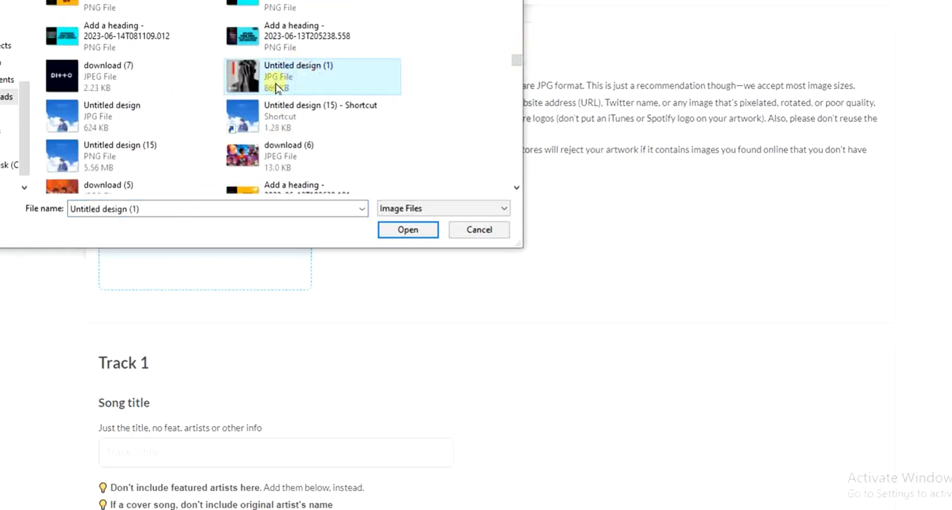
click(408, 230)
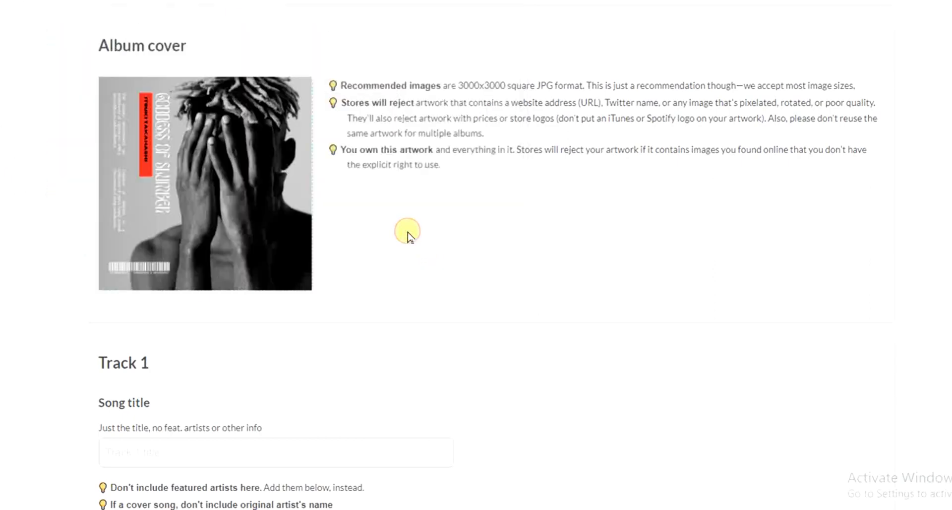
Step: Enter FEEL as the song title of Track 1
scroll(25, 219, down, 3)
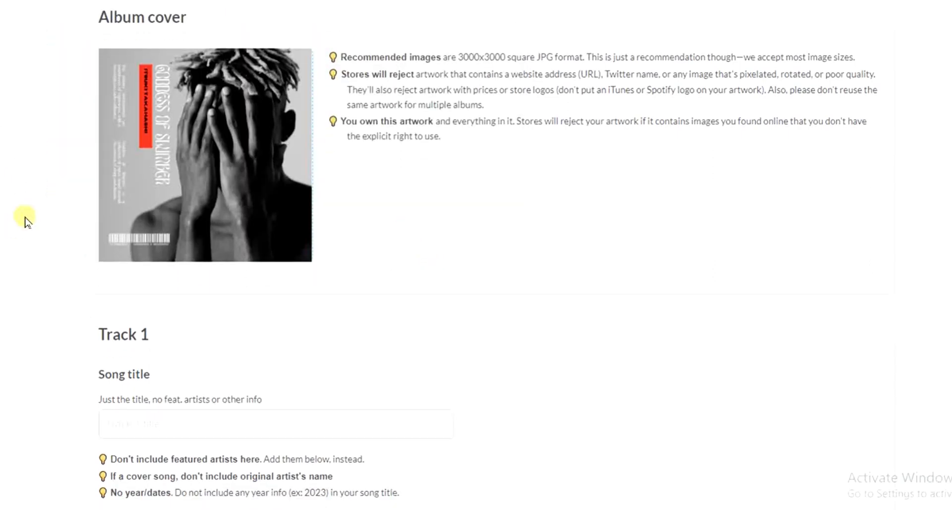
scroll(25, 219, down, 3)
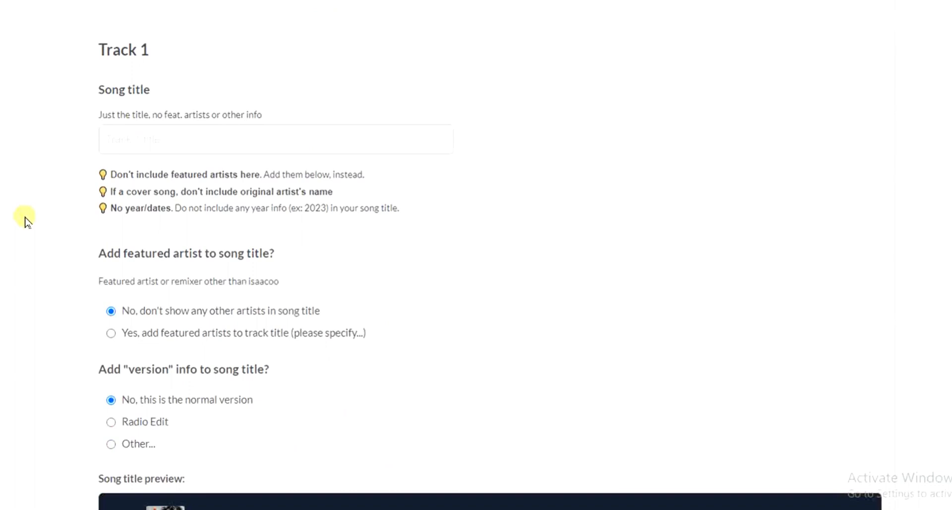
click(154, 139)
text(F)
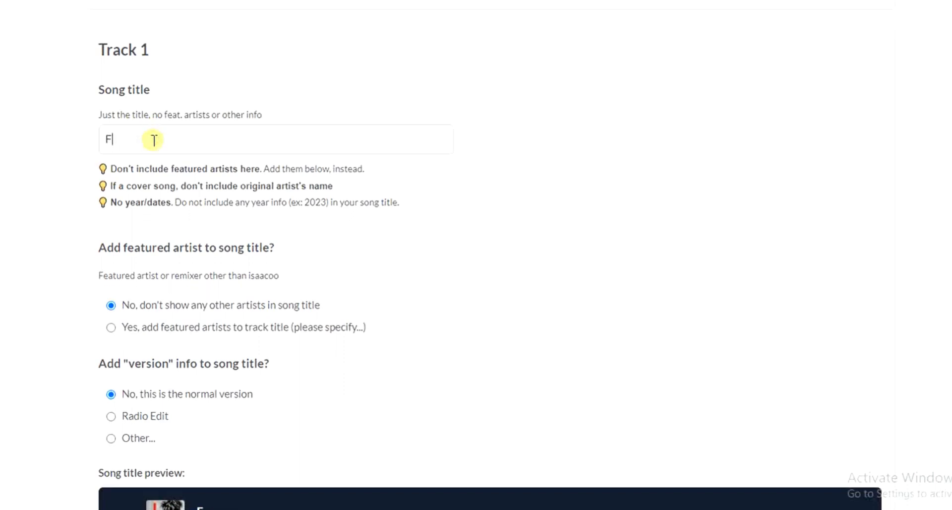
text(EEL)
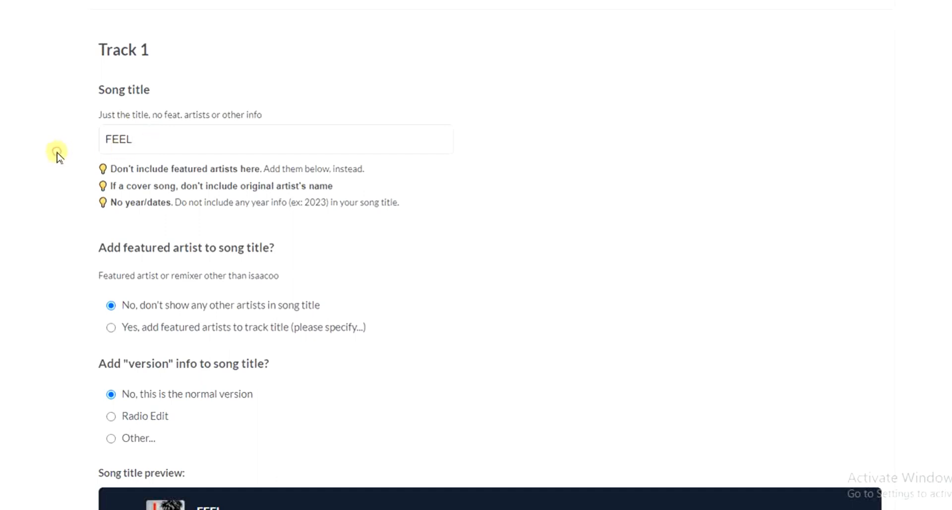
Step: Upload the WAV file "love me (1)" as the audio file for Track 1
scroll(57, 157, down, 5)
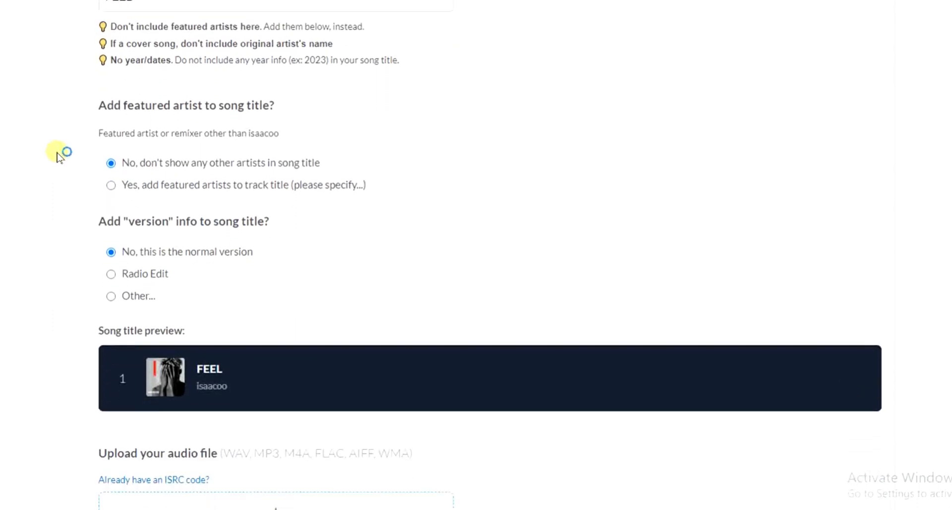
scroll(57, 156, down, 6)
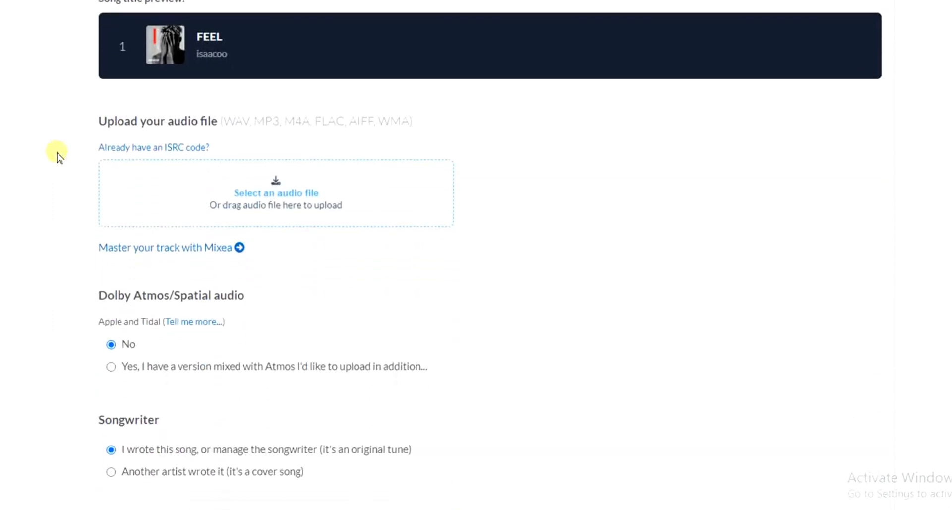
scroll(57, 156, down, 1)
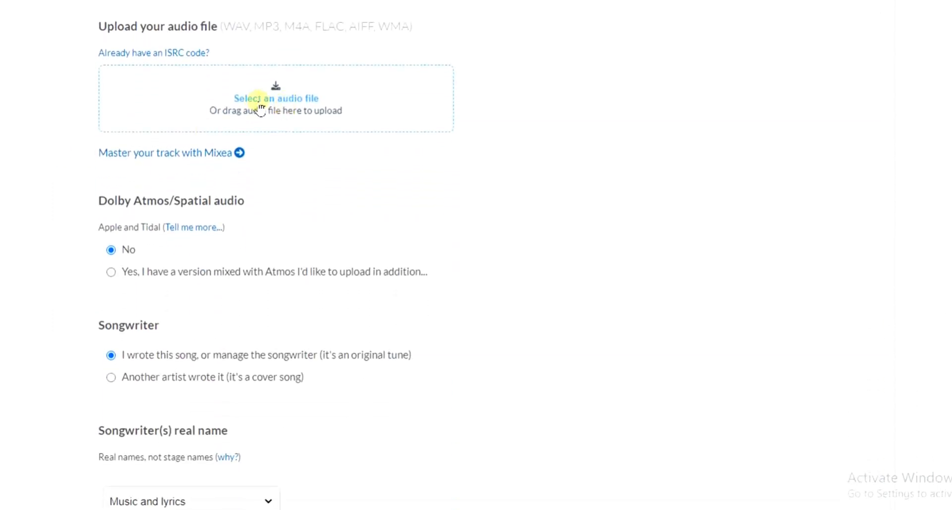
click(308, 105)
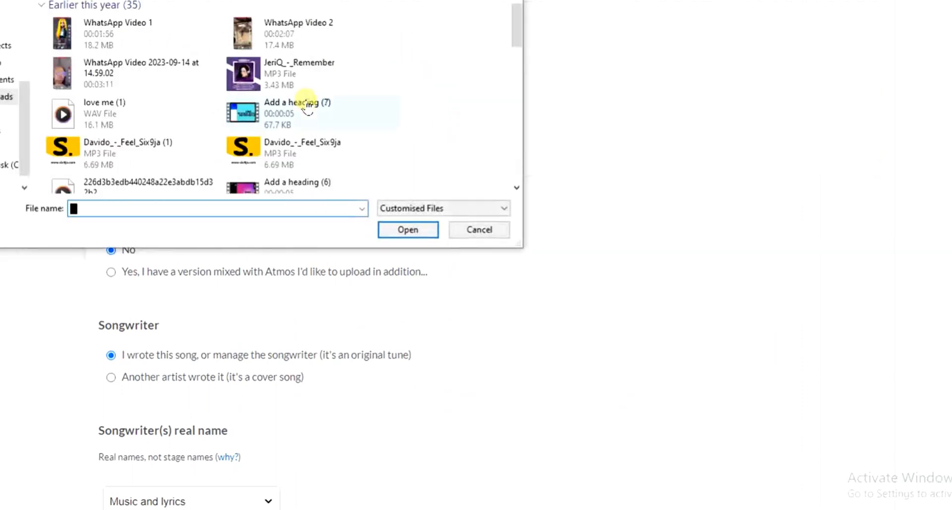
click(104, 110)
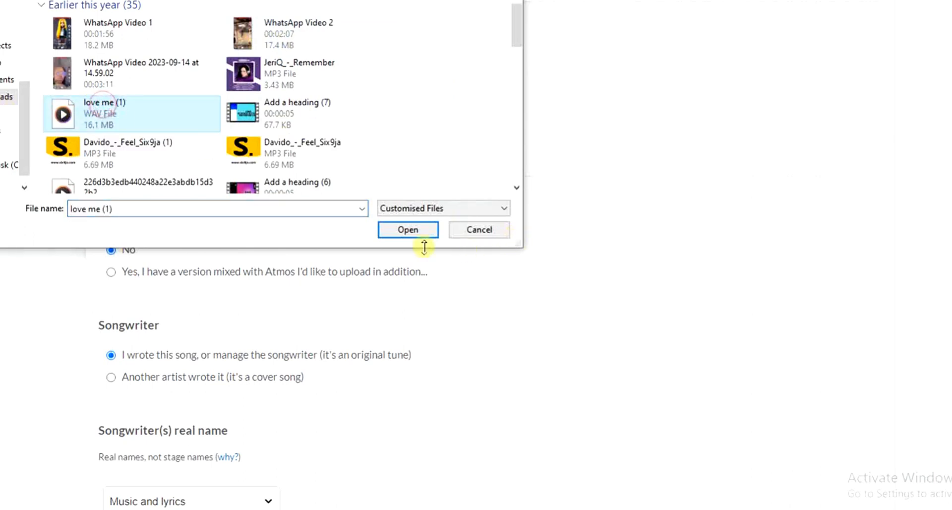
click(405, 229)
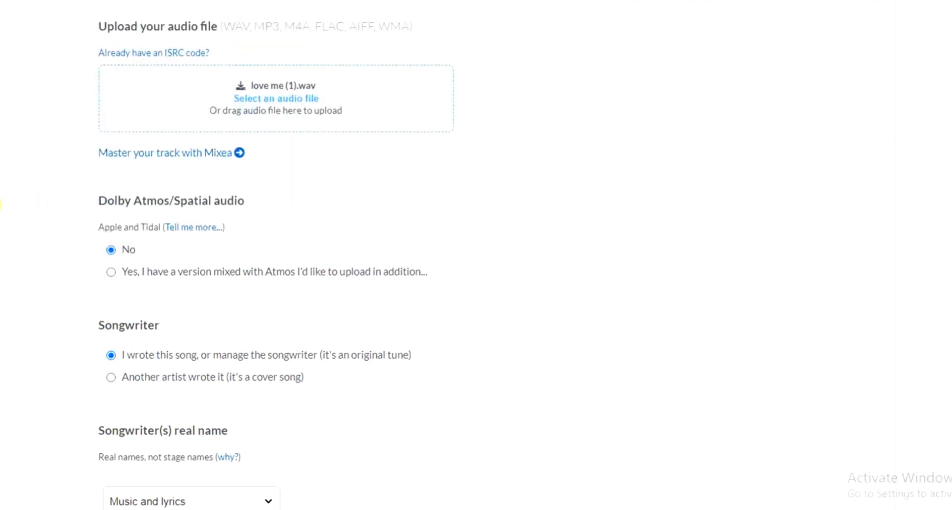
double_click(10, 205)
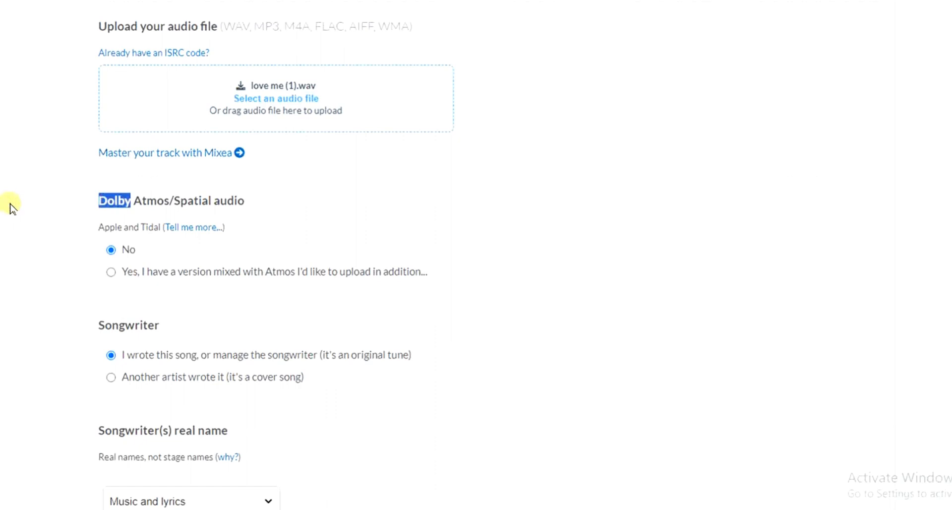
Step: Declare in the songwriter section that another artist wrote the track, making it a cover song
scroll(11, 205, down, 2)
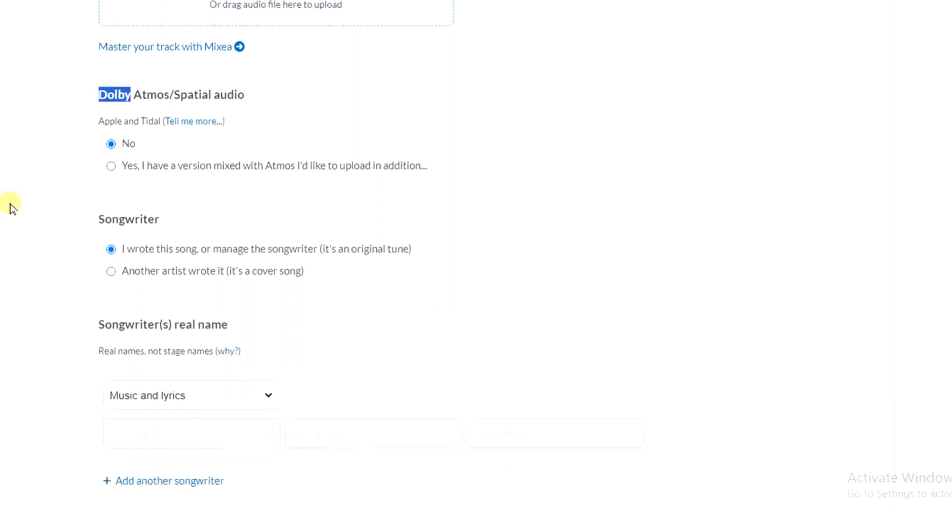
scroll(11, 207, down, 2)
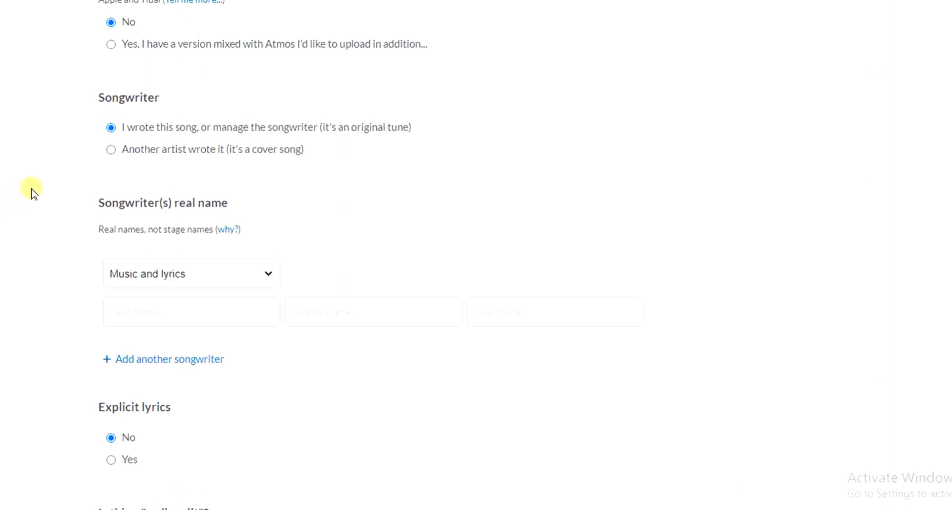
click(111, 149)
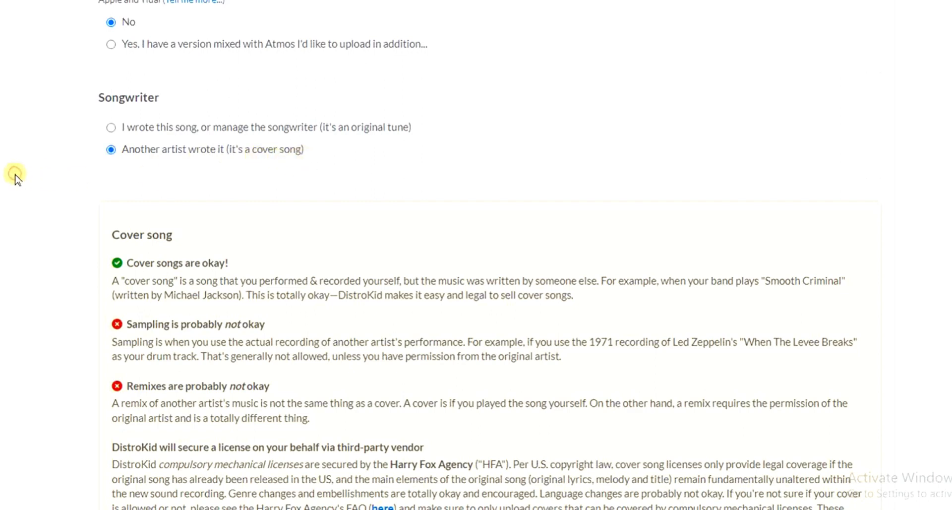
Step: Enter Davido as the original artist in the cover song details
scroll(16, 176, down, 1)
scroll(16, 177, down, 10)
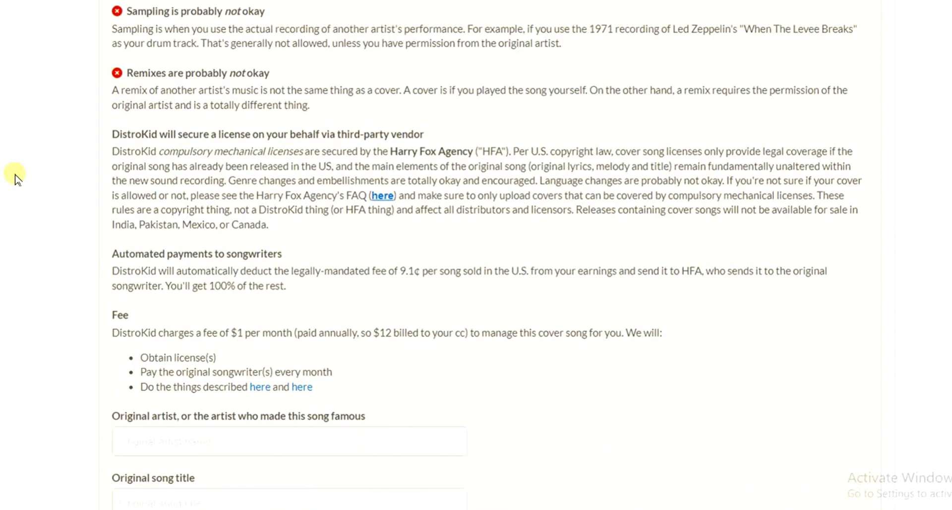
scroll(15, 177, up, 8)
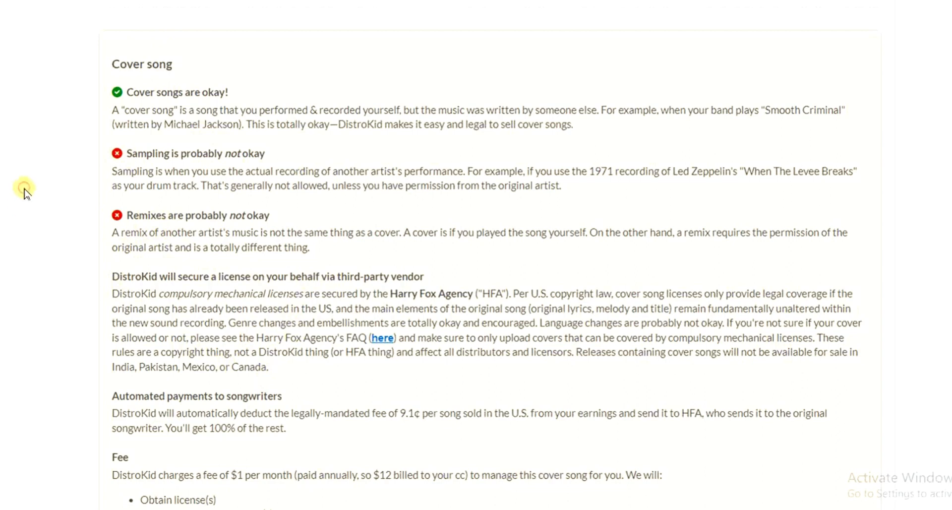
scroll(25, 193, down, 6)
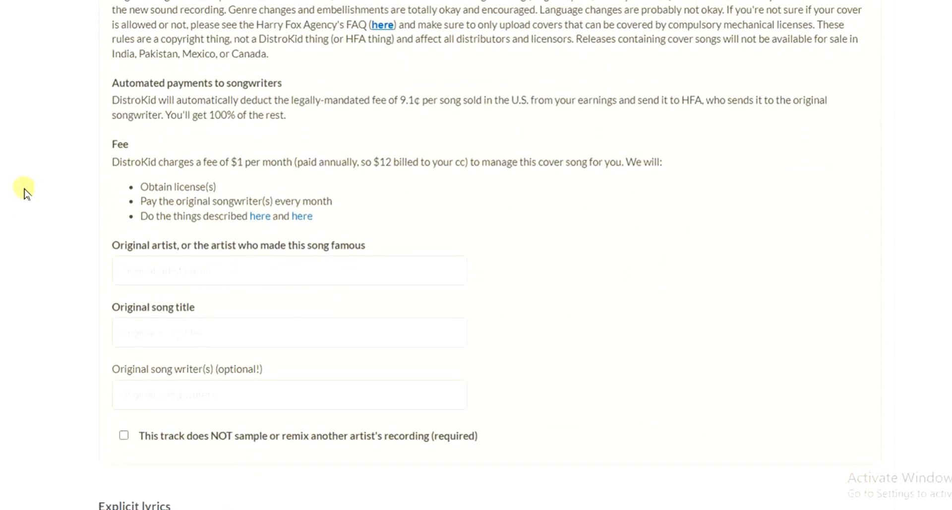
scroll(25, 193, down, 2)
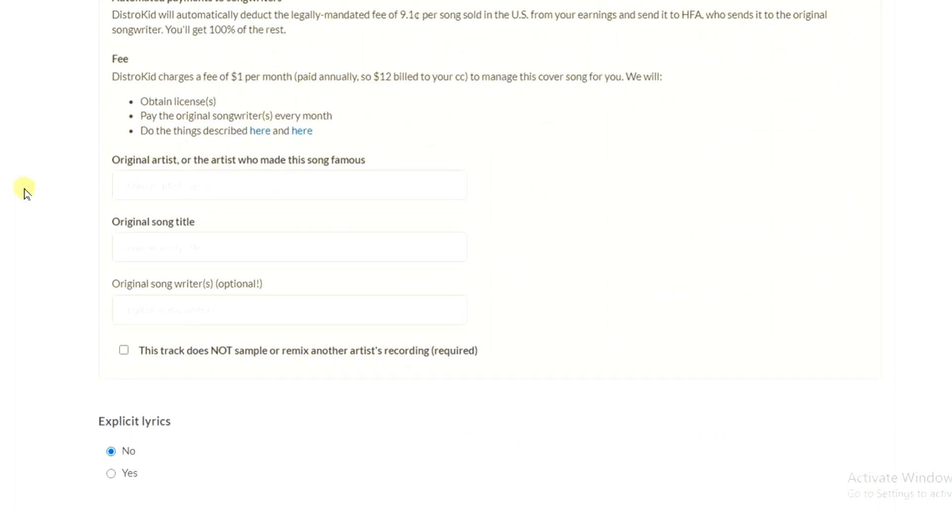
scroll(25, 192, down, 1)
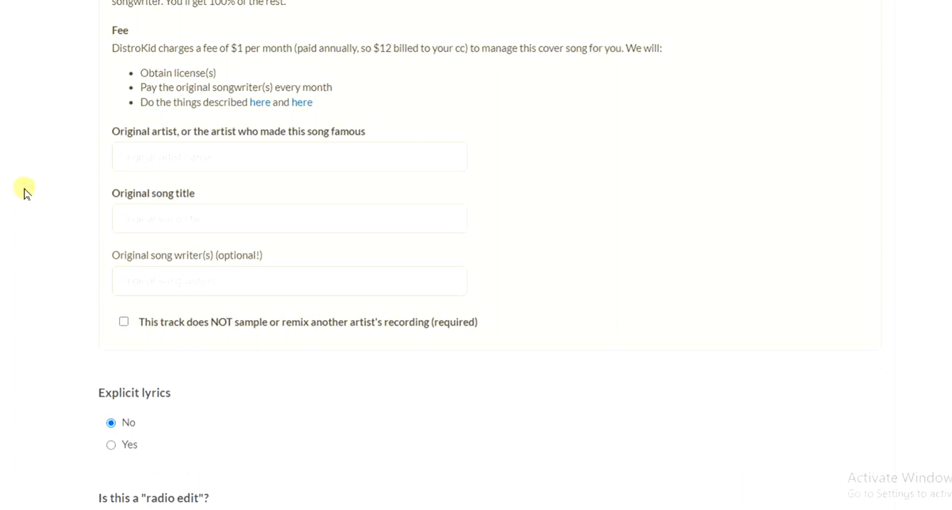
scroll(26, 193, down, 1)
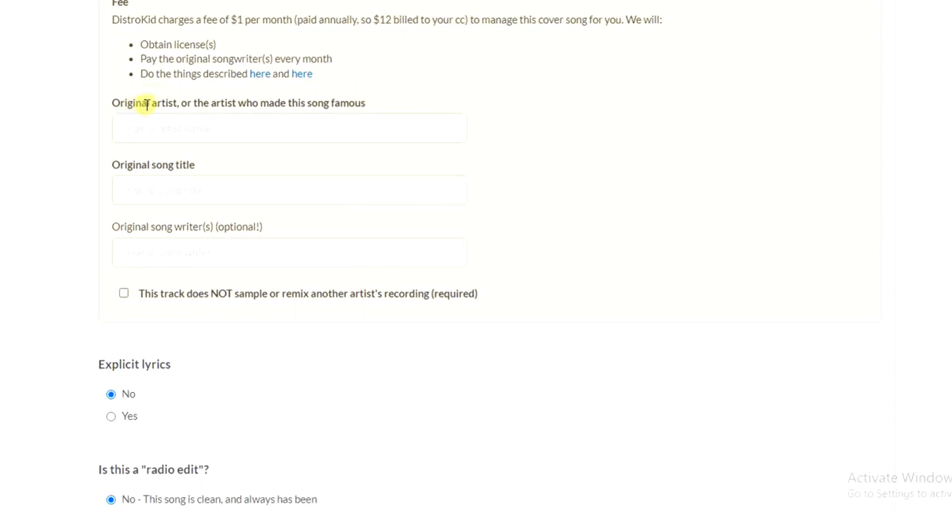
click(277, 124)
text(Davido)
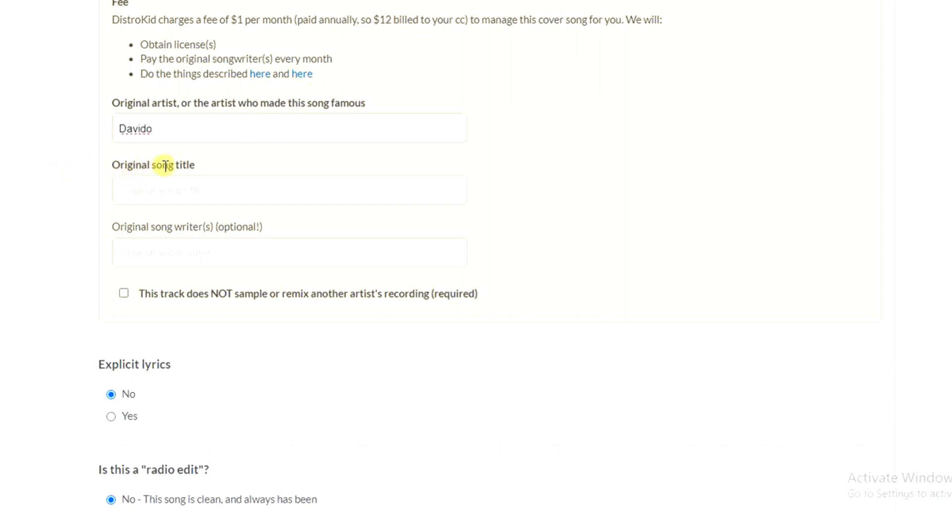
Step: Set the original song title to FEEL and confirm that the track does not sample or remix another artist's recording
click(166, 190)
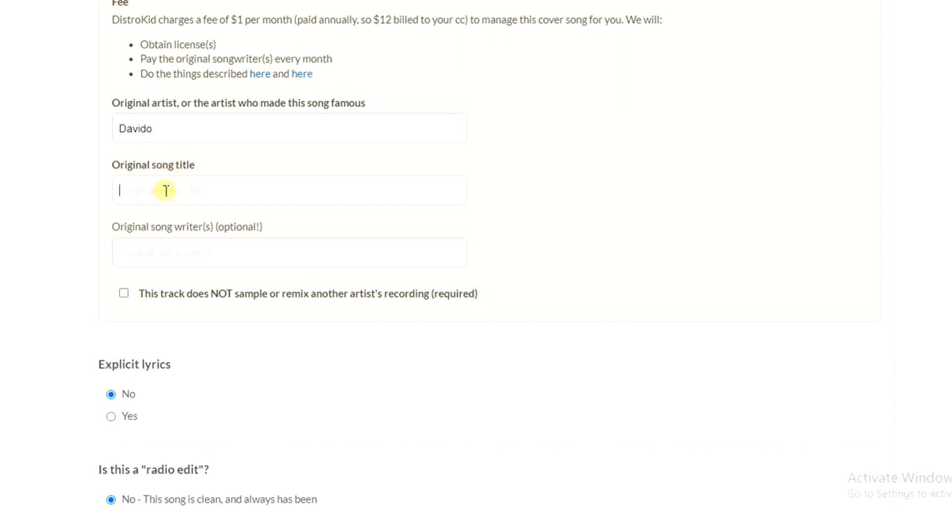
text(FEEL)
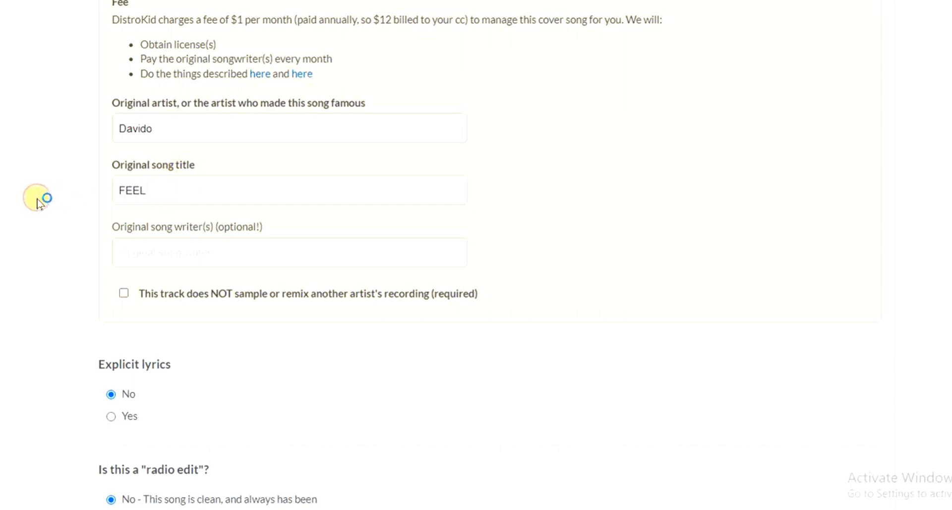
scroll(39, 200, down, 3)
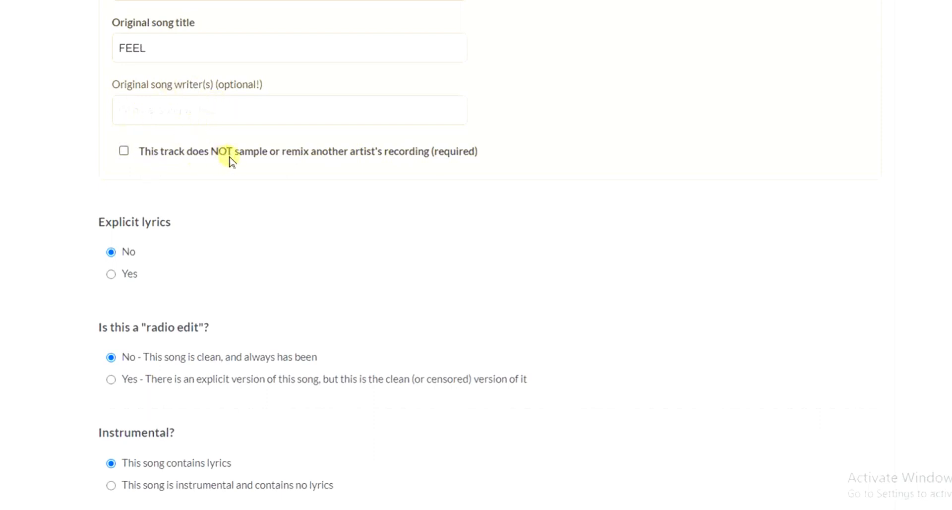
click(124, 153)
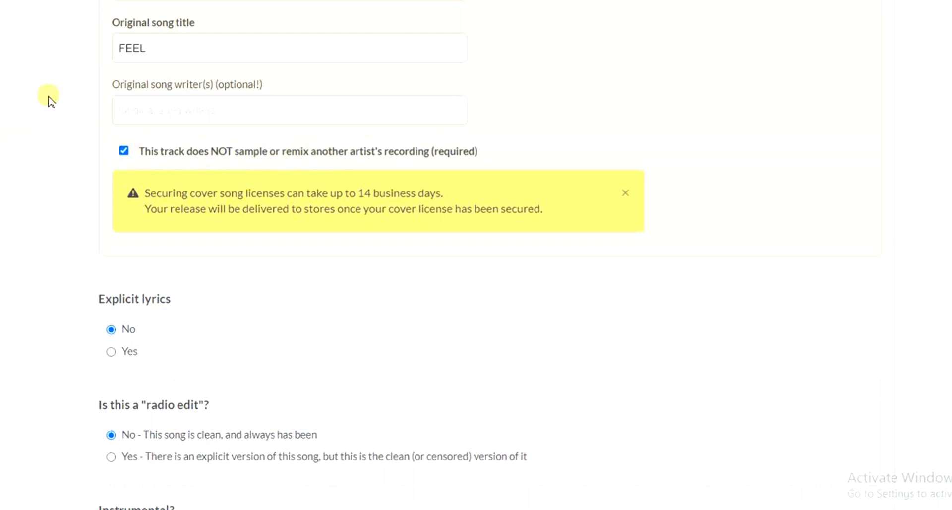
Step: Examine the explicit lyrics, radio edit, instrumental, preview clip start time and track price settings
key(Down)
key(Down)
key(Down)
key(Down)
key(Down)
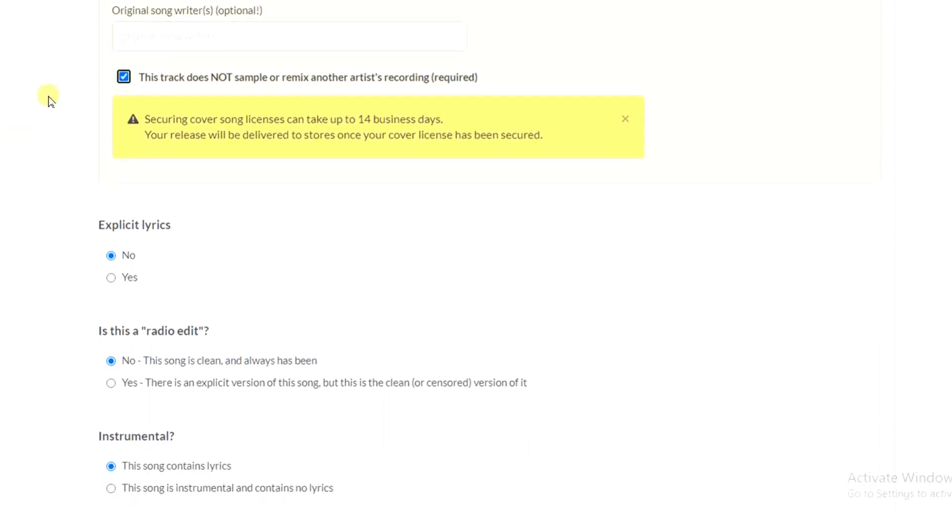
key(Down)
key(Down)
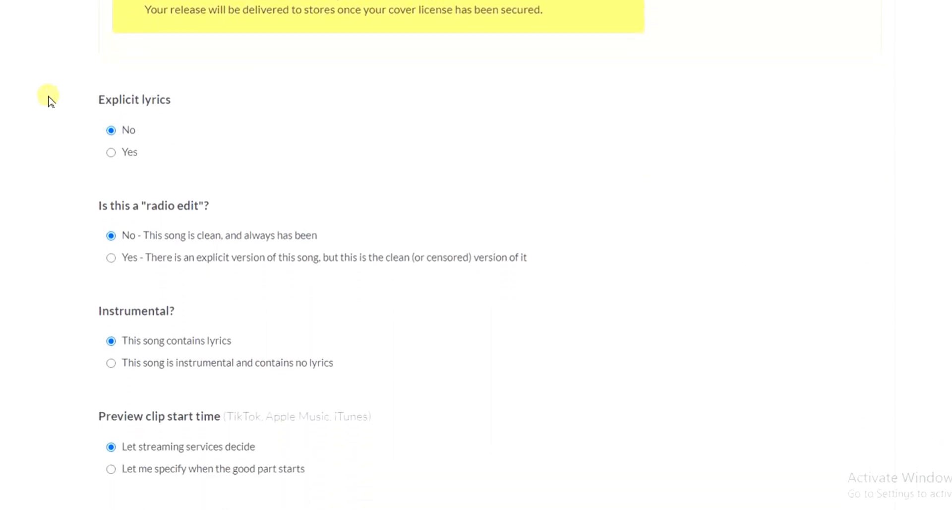
key(Up)
key(Down)
key(Down)
key(Down)
key(Down)
key(Down)
key(Down)
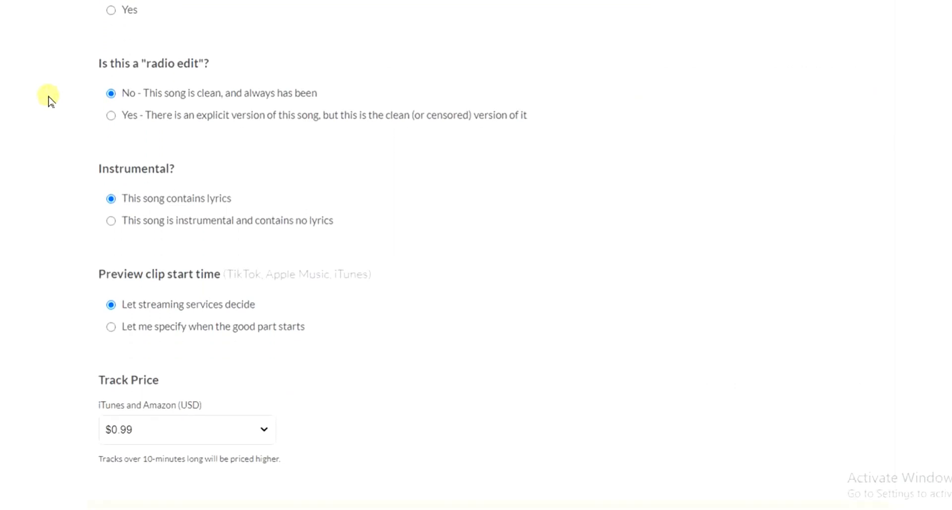
key(Down)
key(Down)
key(Down)
key(Down)
key(Down)
key(Down)
key(Down)
key(Down)
key(Down)
key(Down)
key(Down)
key(Down)
key(Down)
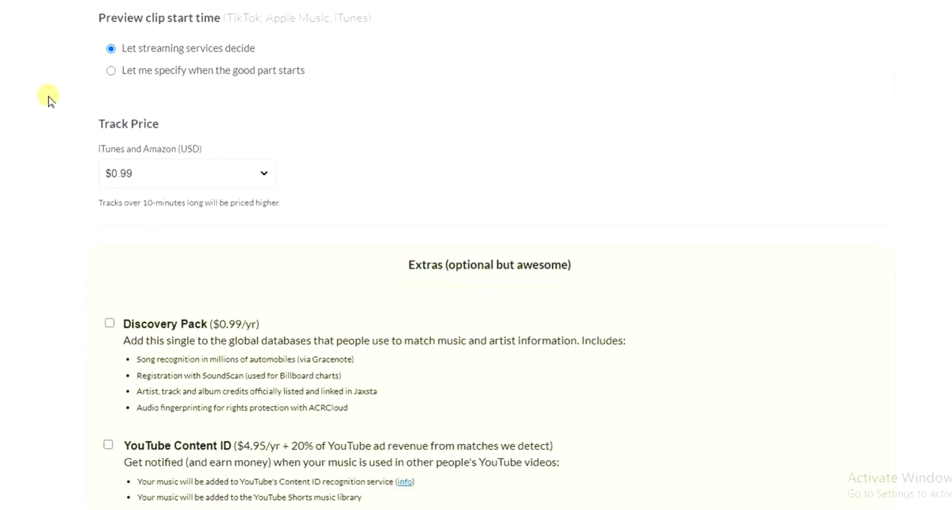
Step: Add the YouTube Content ID option from the optional extras to the single
key(Down)
key(Down)
key(Down)
key(Down)
key(Down)
key(Down)
key(Down)
key(Down)
key(Down)
key(Down)
key(Down)
key(Down)
key(Down)
key(Down)
key(Down)
key(Down)
key(Down)
key(Down)
key(Down)
key(Down)
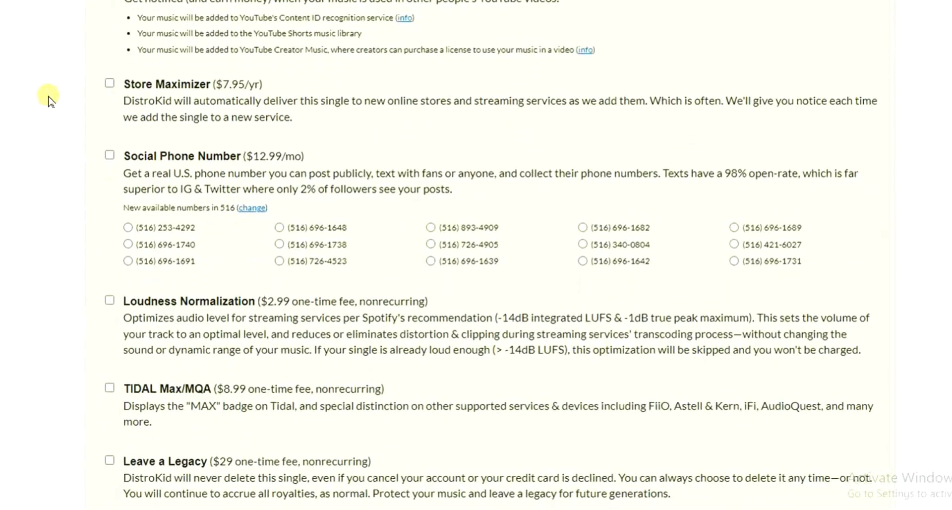
scroll(48, 101, down, 7)
scroll(48, 101, up, 5)
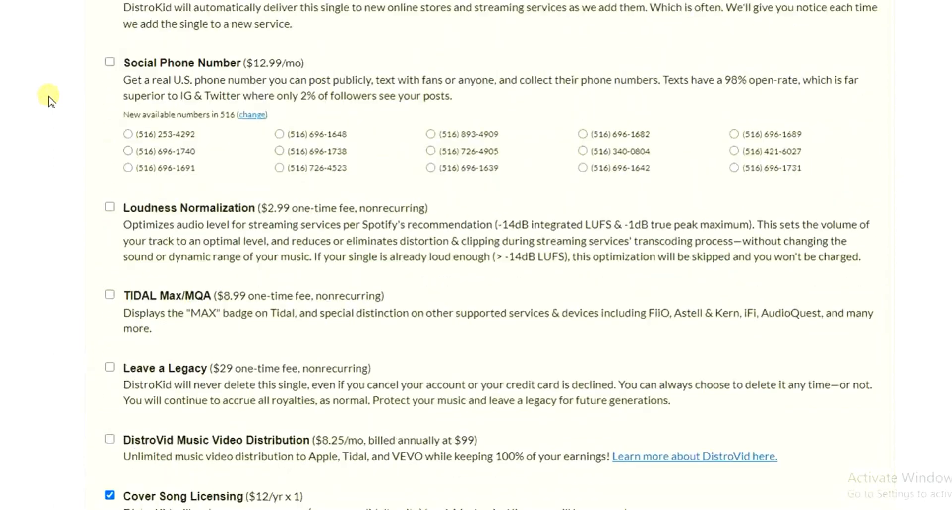
scroll(48, 101, up, 8)
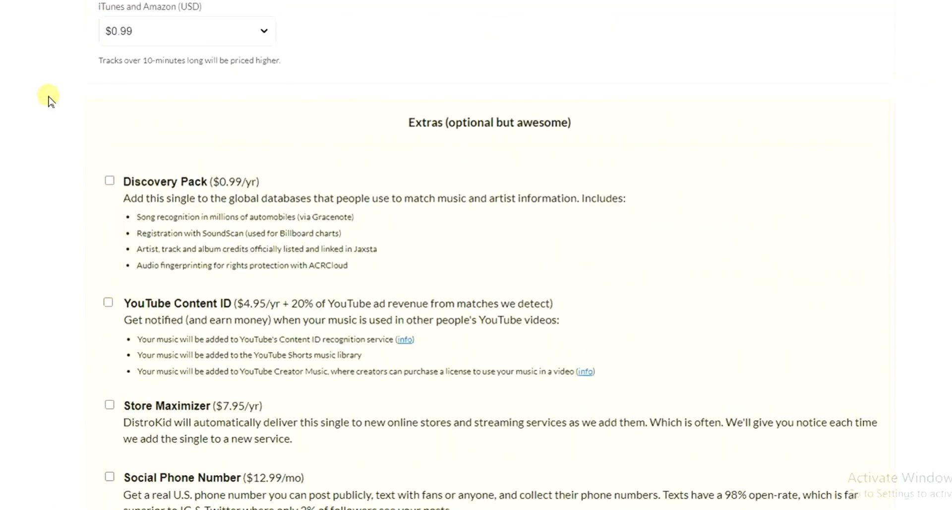
scroll(48, 101, down, 5)
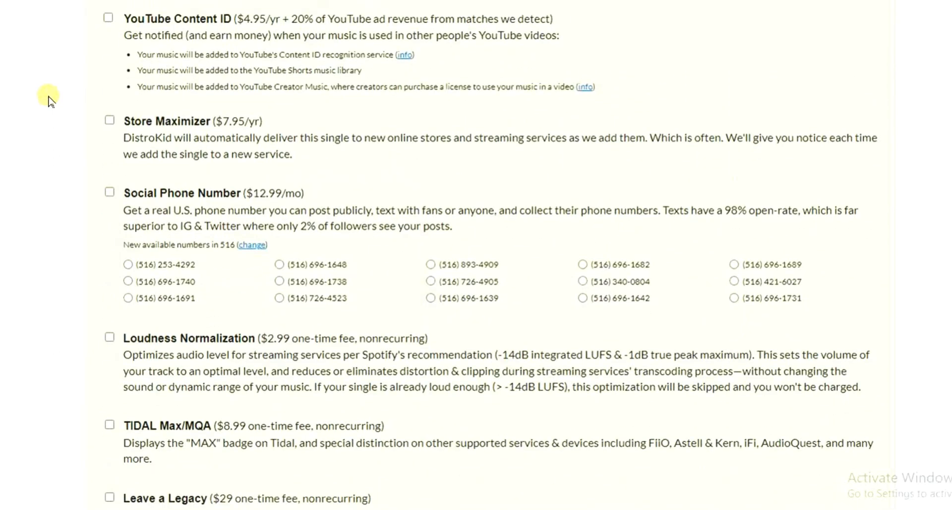
scroll(48, 102, up, 4)
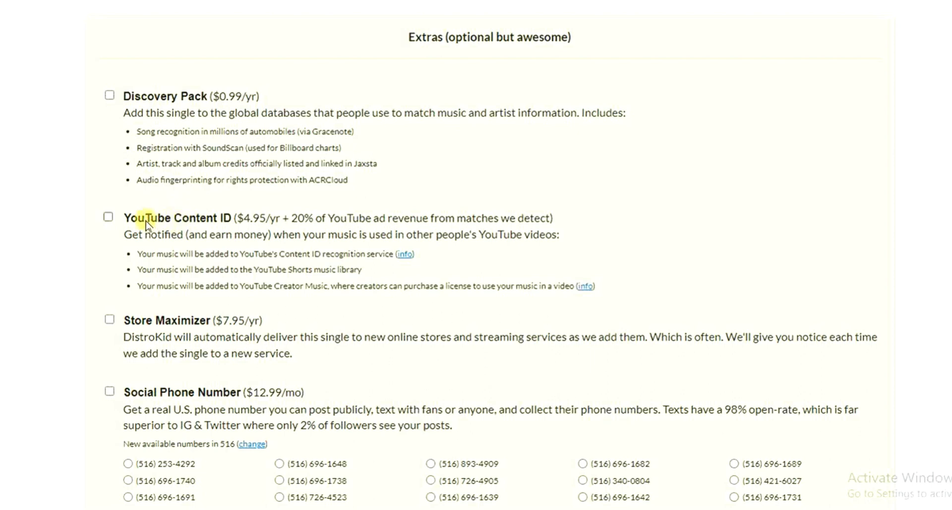
click(109, 217)
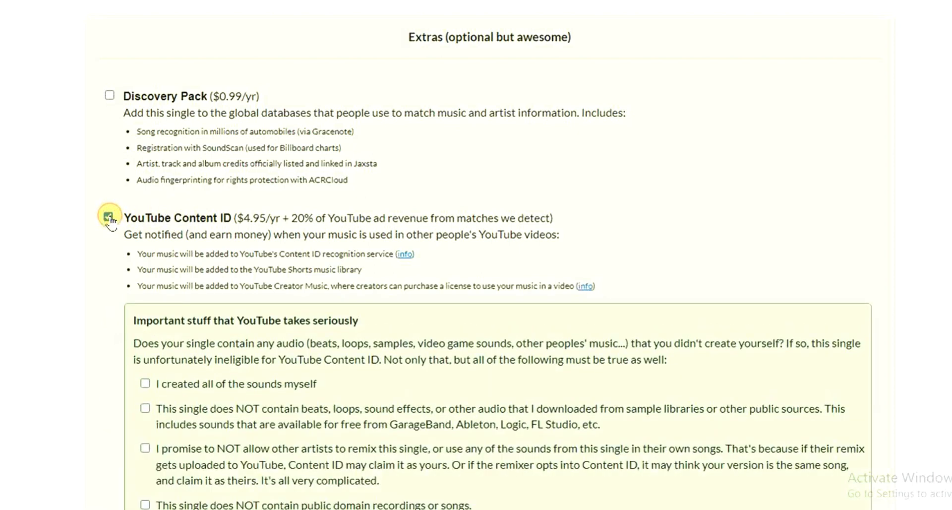
Step: Examine the YouTube Content ID conditions, the remaining optional extras and the billing total for the single
click(108, 216)
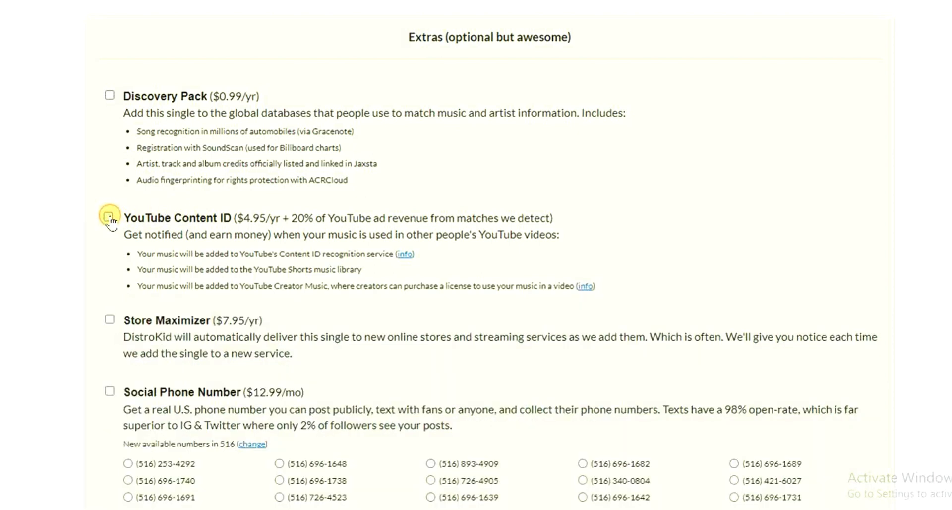
click(109, 217)
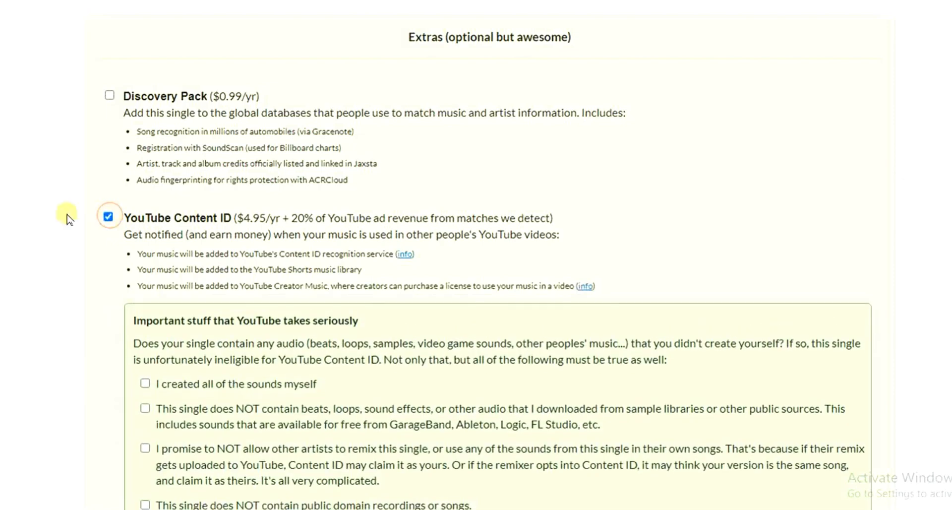
scroll(40, 211, down, 10)
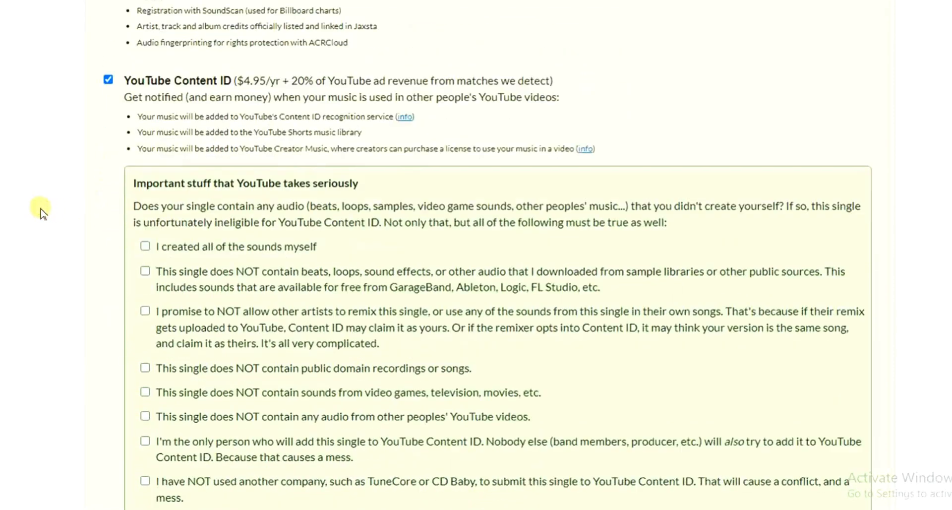
scroll(41, 210, down, 6)
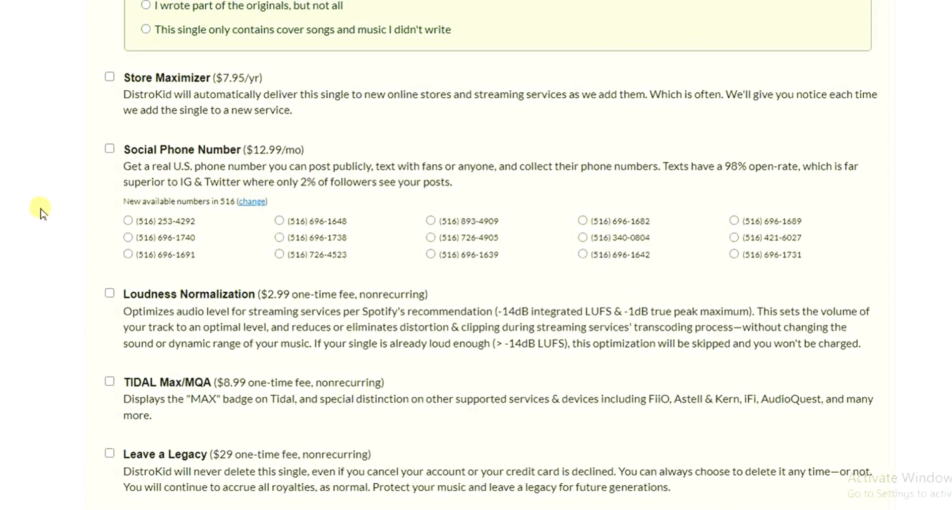
scroll(41, 210, down, 3)
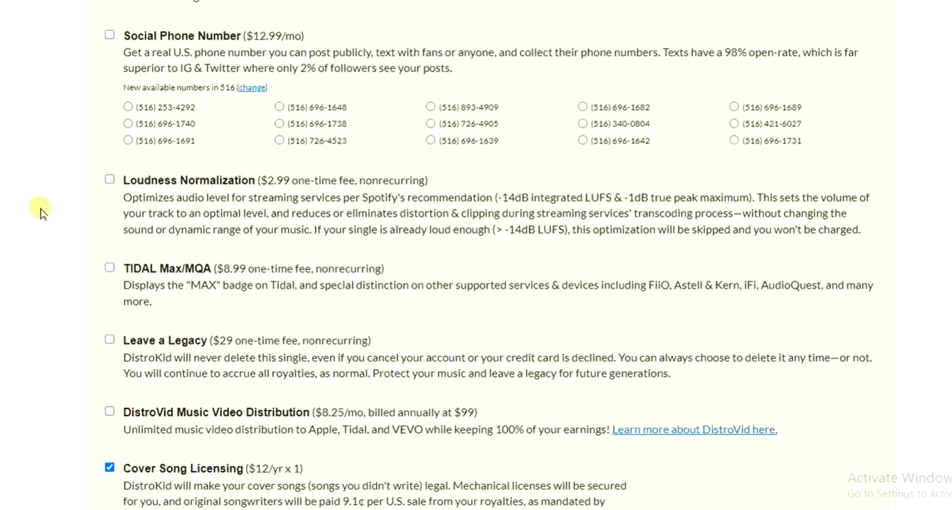
scroll(41, 211, down, 9)
scroll(40, 211, up, 3)
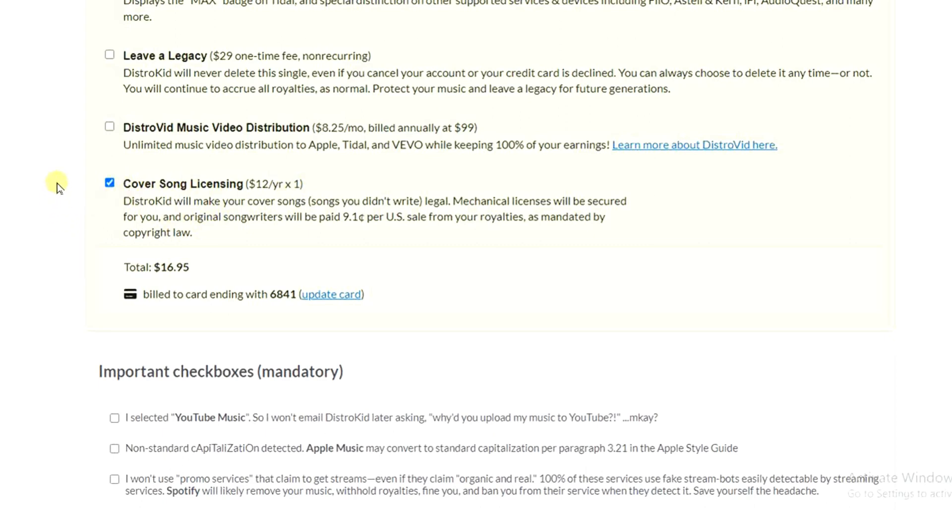
scroll(58, 188, down, 3)
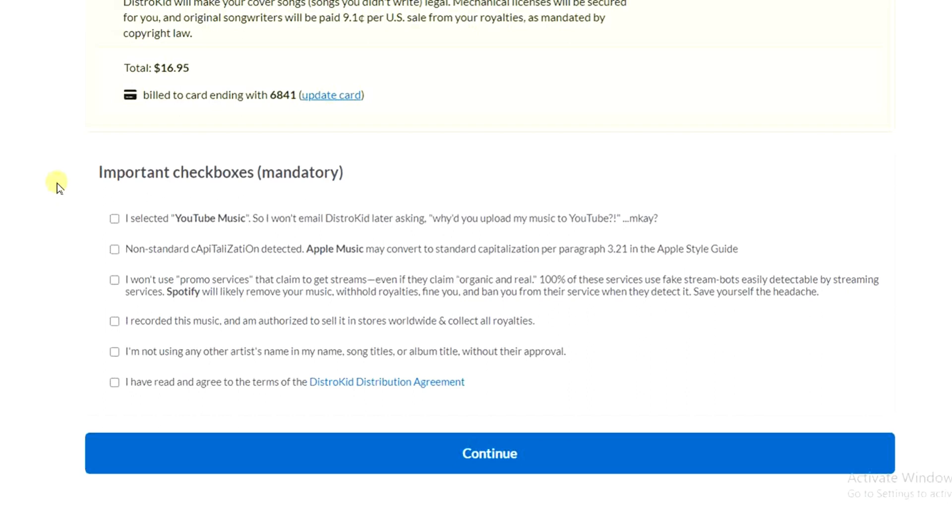
Step: Accept all six mandatory declarations, from the YouTube Music acknowledgement to the DistroKid Distribution Agreement
scroll(58, 188, down, 2)
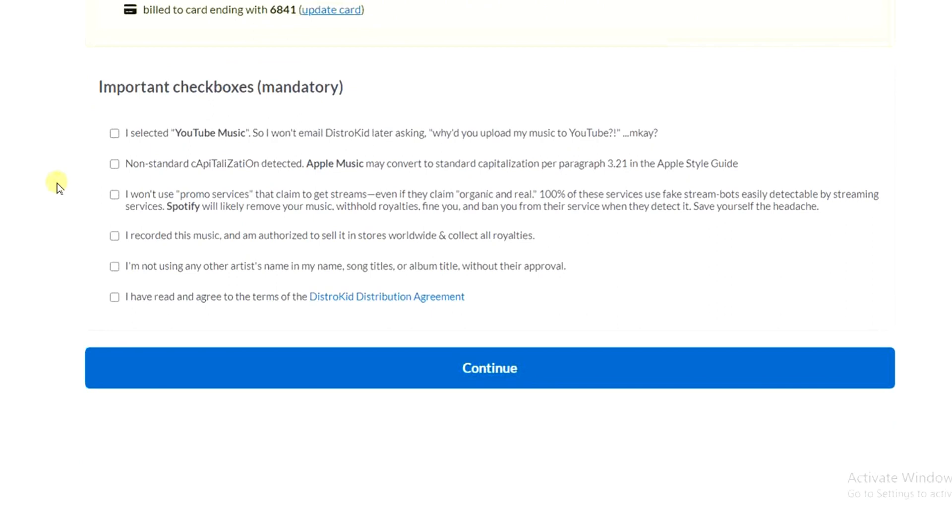
click(115, 133)
click(114, 165)
click(114, 195)
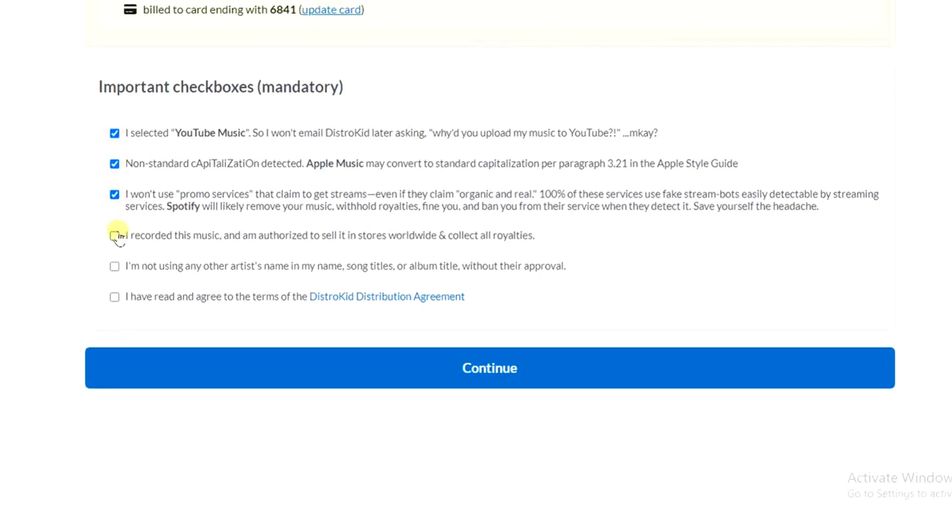
click(114, 235)
click(114, 267)
click(116, 297)
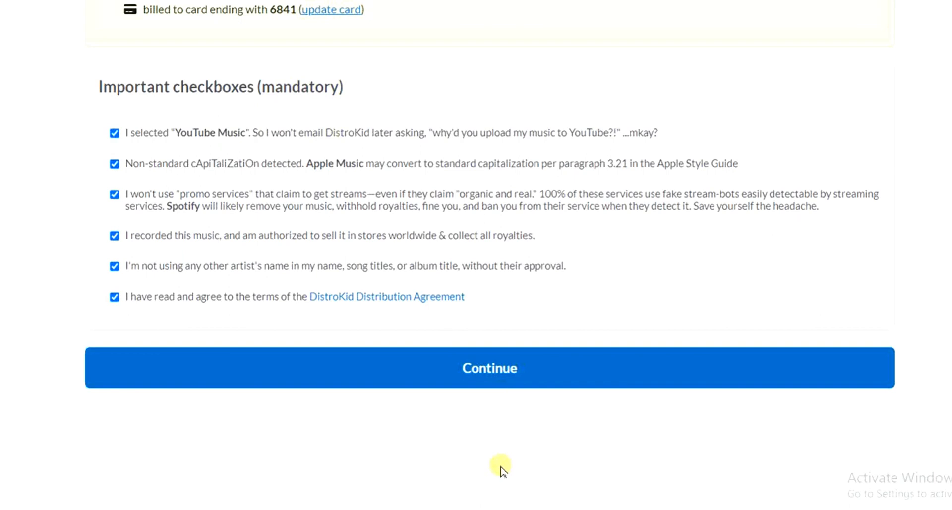
click(510, 371)
key(Up)
key(Up)
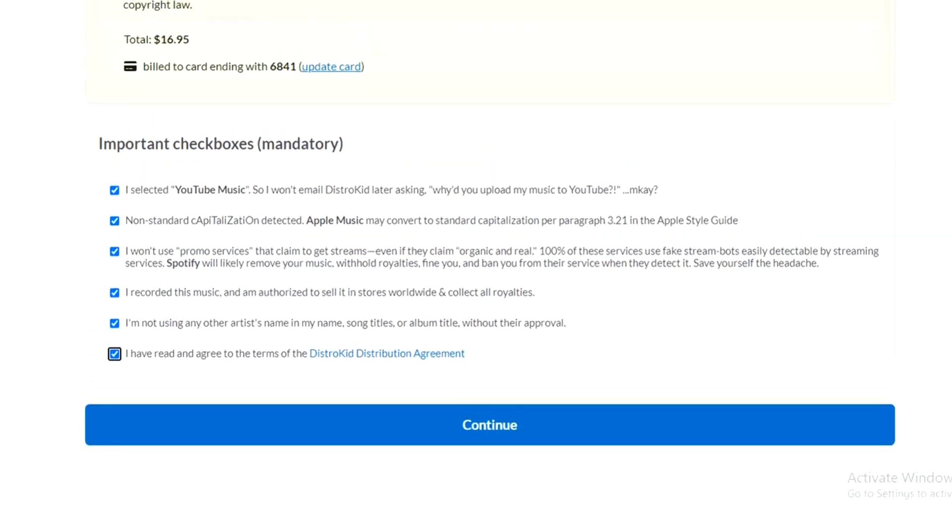